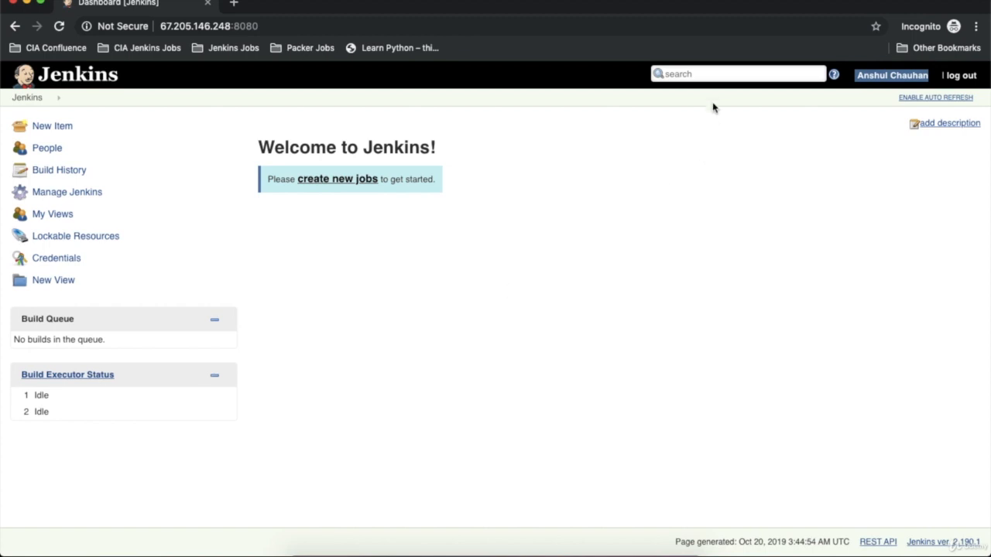
click(712, 75)
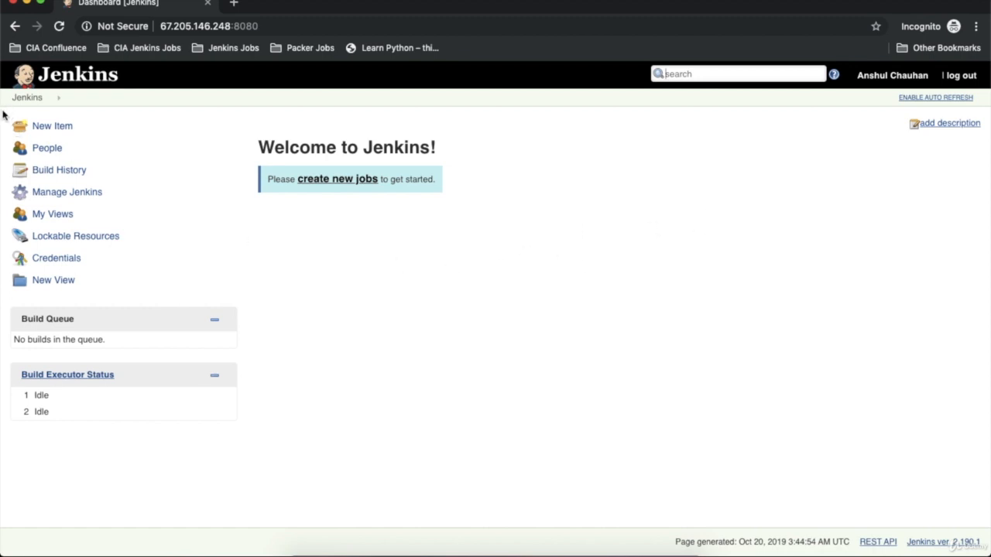
drag(4, 115, 137, 282)
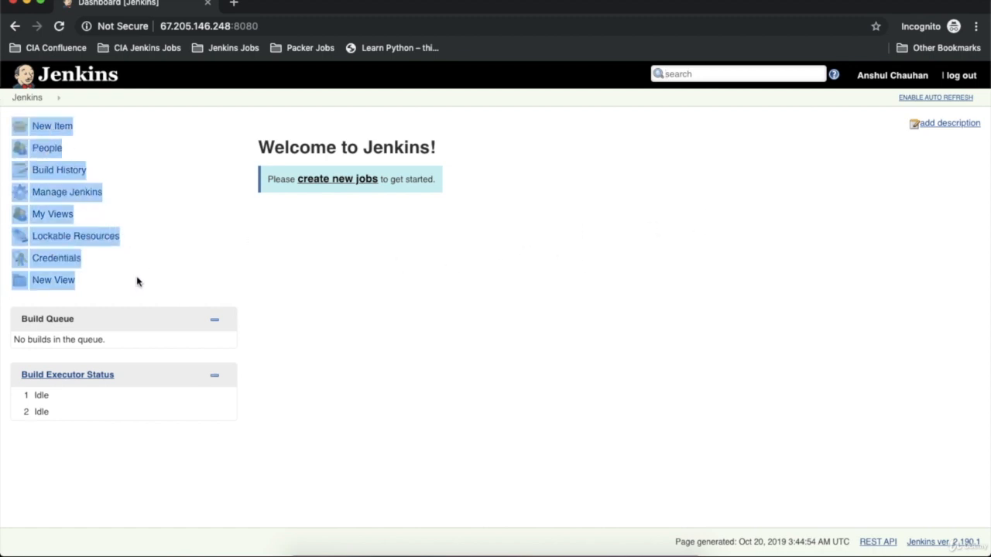
click(295, 283)
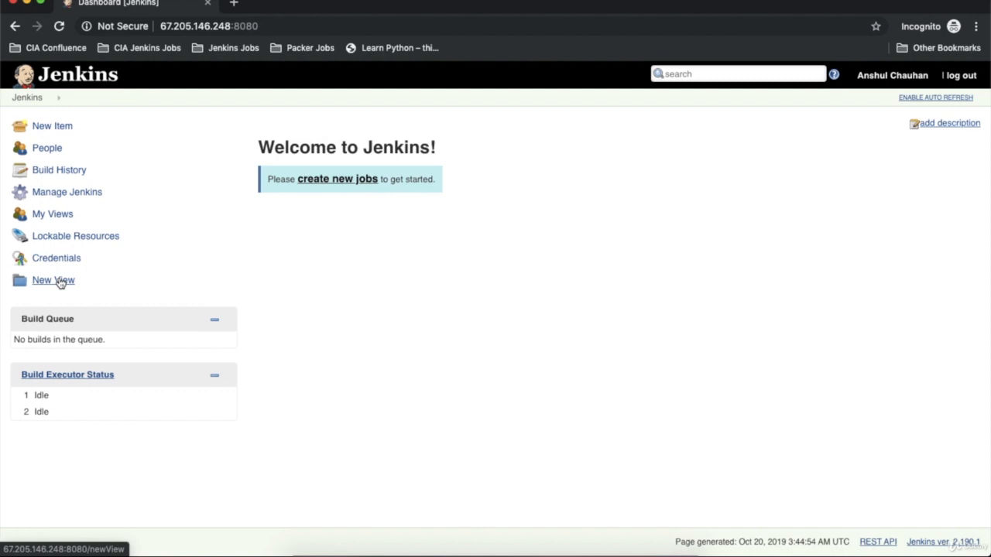
Create a new Freestyle project named "First Sample Job"
click(51, 130)
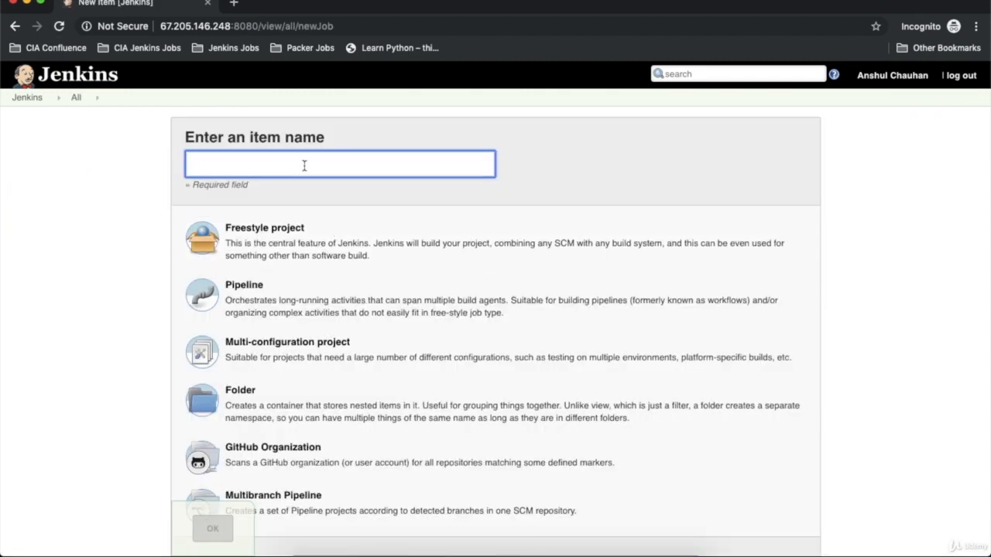
text(First Sample Job)
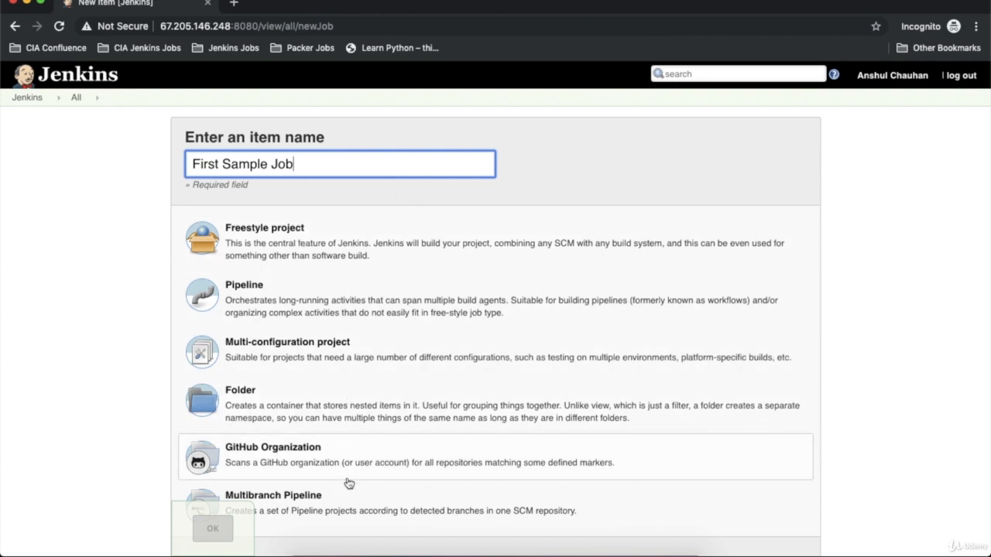
scroll(349, 483, down, 3)
scroll(349, 483, up, 3)
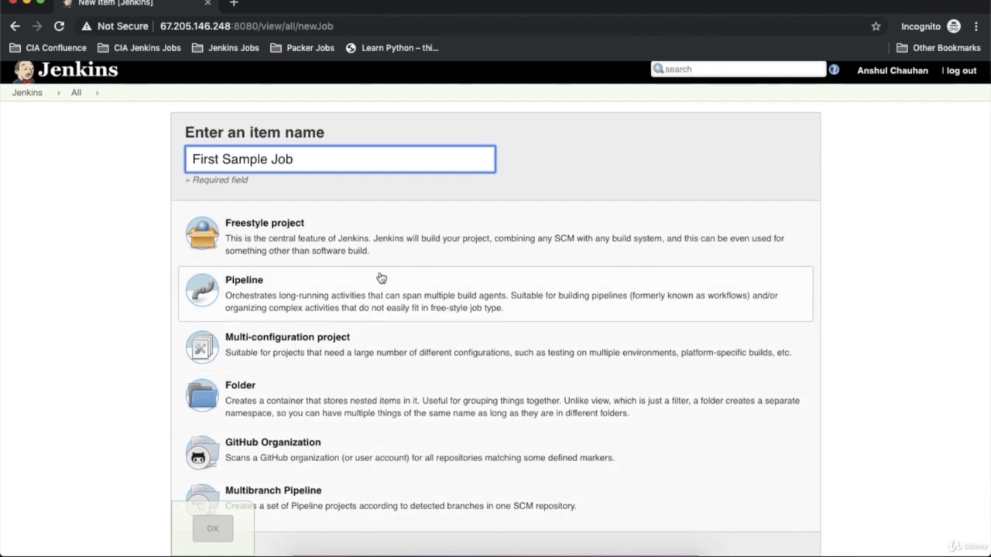
click(328, 242)
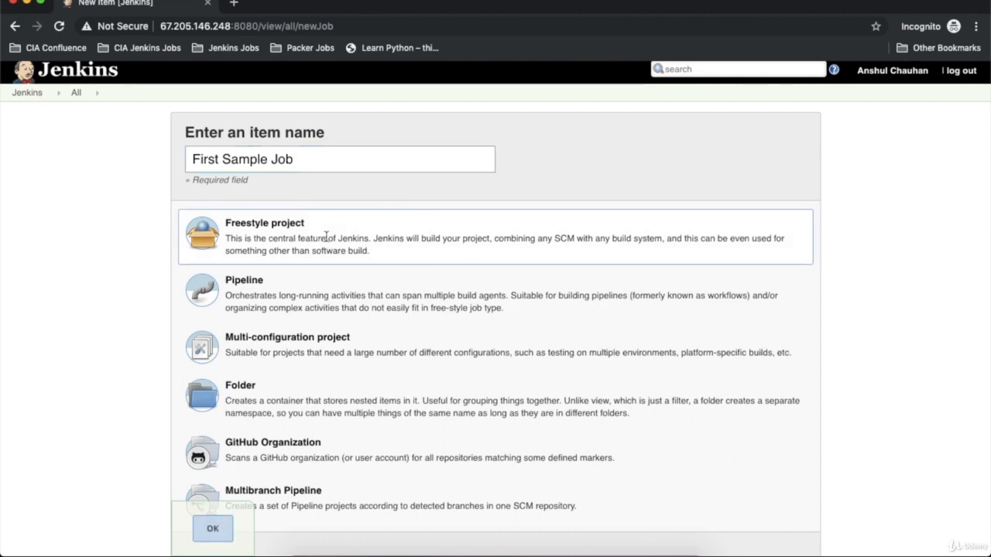
click(215, 528)
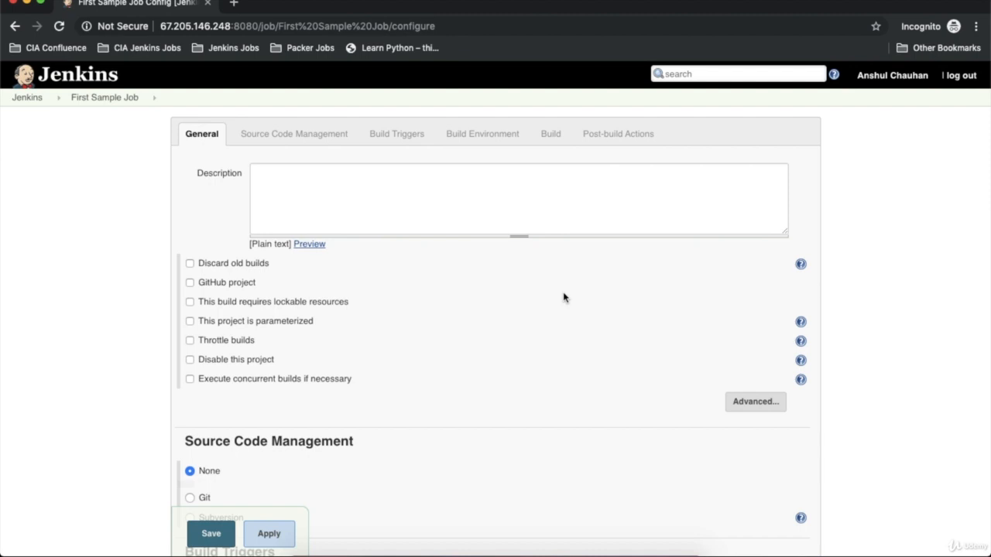
Enter the job description "This is My First Jenkins Job in this Project."
click(399, 209)
text(This is My First Jenkins Job in this Project.)
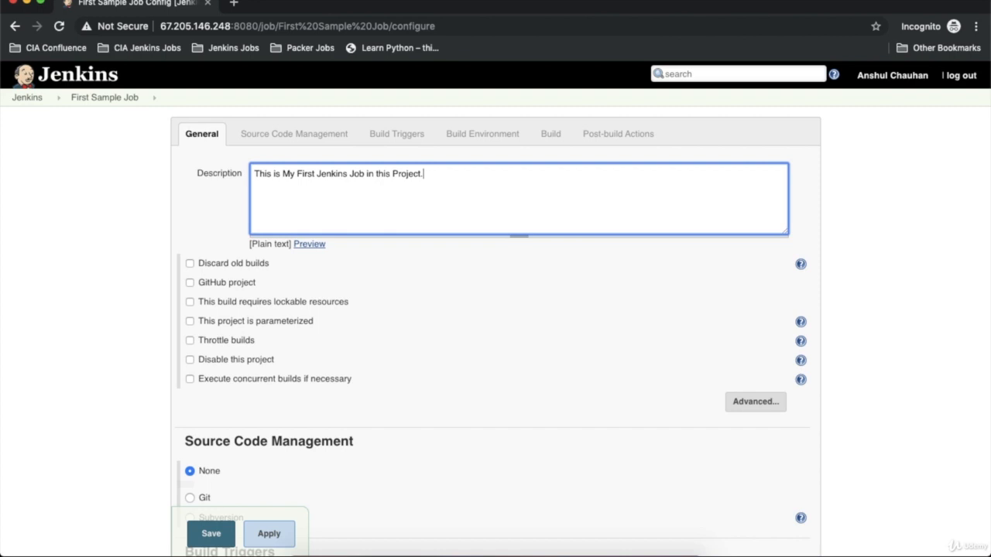
click(432, 278)
Enable discarding of old builds with the Log Rotation strategy and a maximum of 5 builds to keep
scroll(432, 278, down, 1)
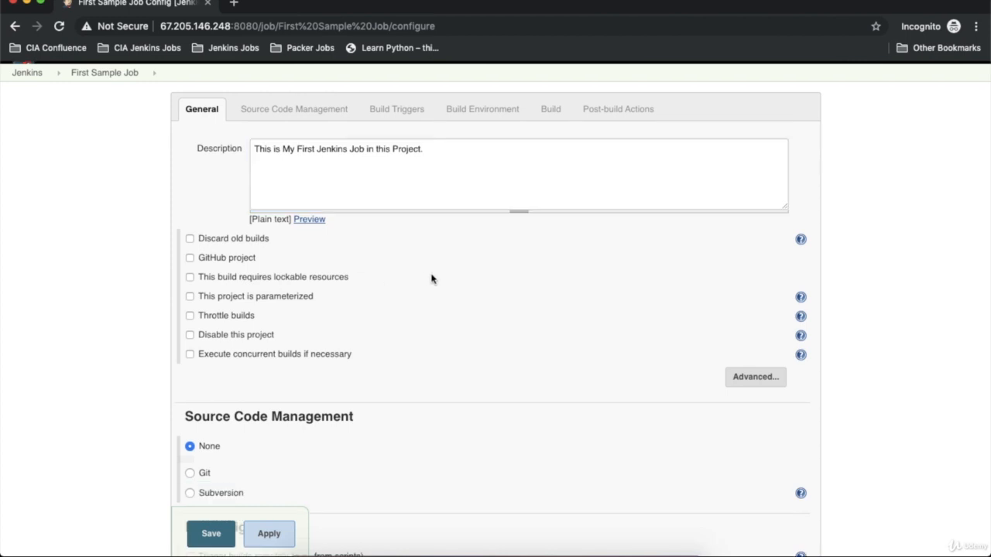
click(190, 239)
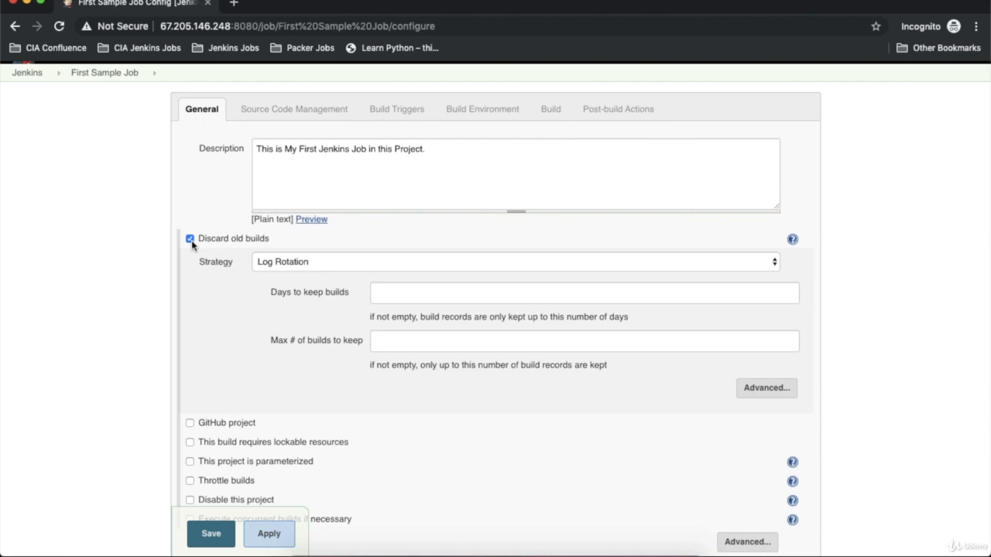
click(270, 345)
drag(269, 345, 362, 341)
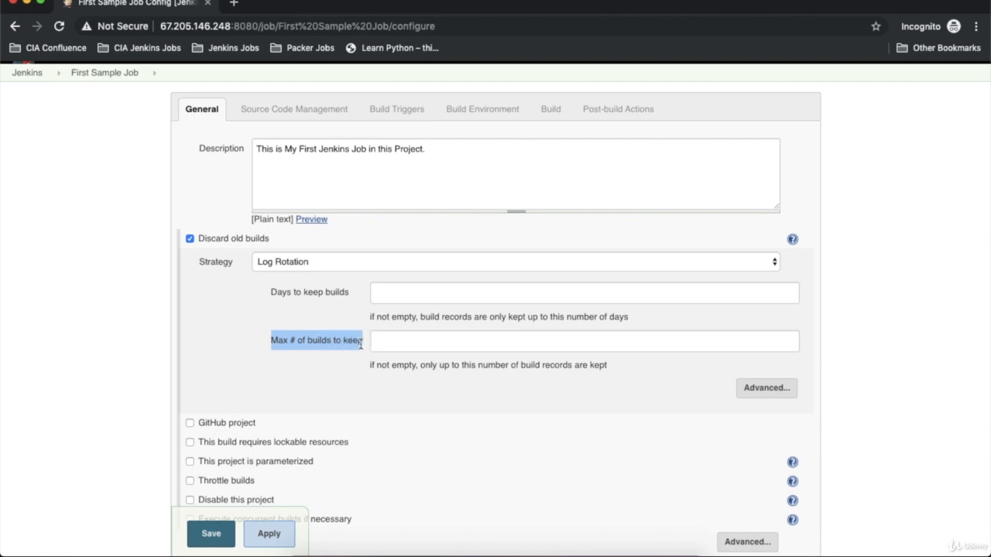
click(429, 346)
text(5)
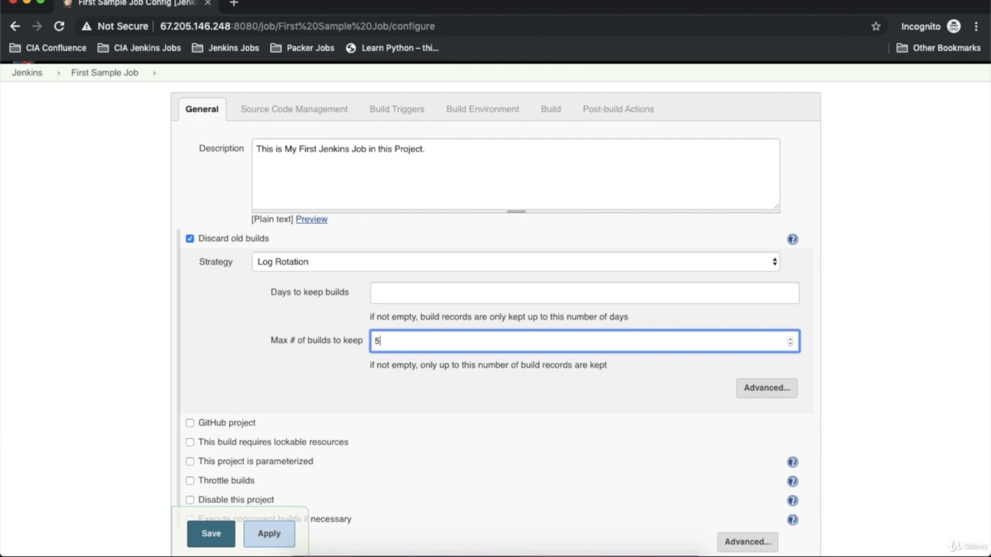
click(191, 239)
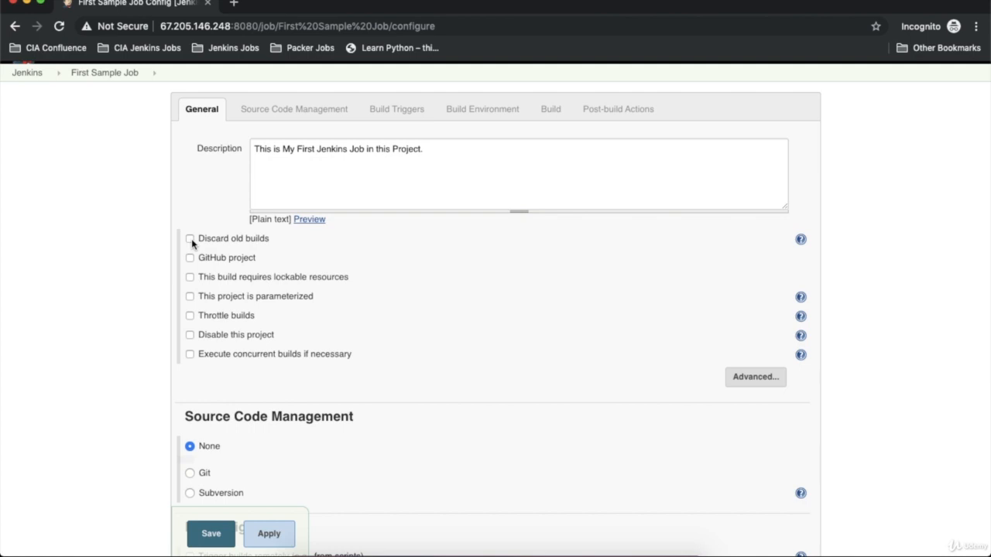
click(190, 239)
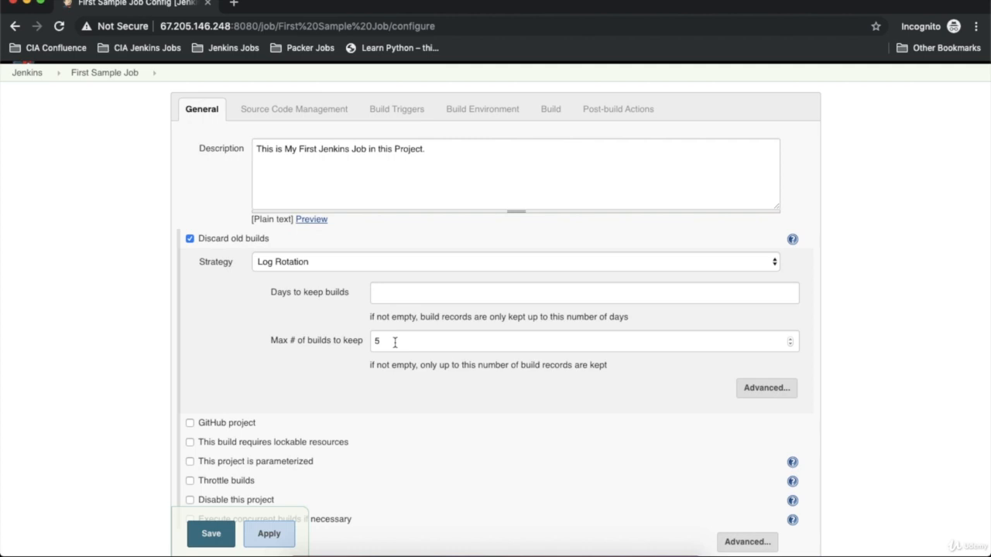
Set the number of days to keep builds to 7
click(408, 295)
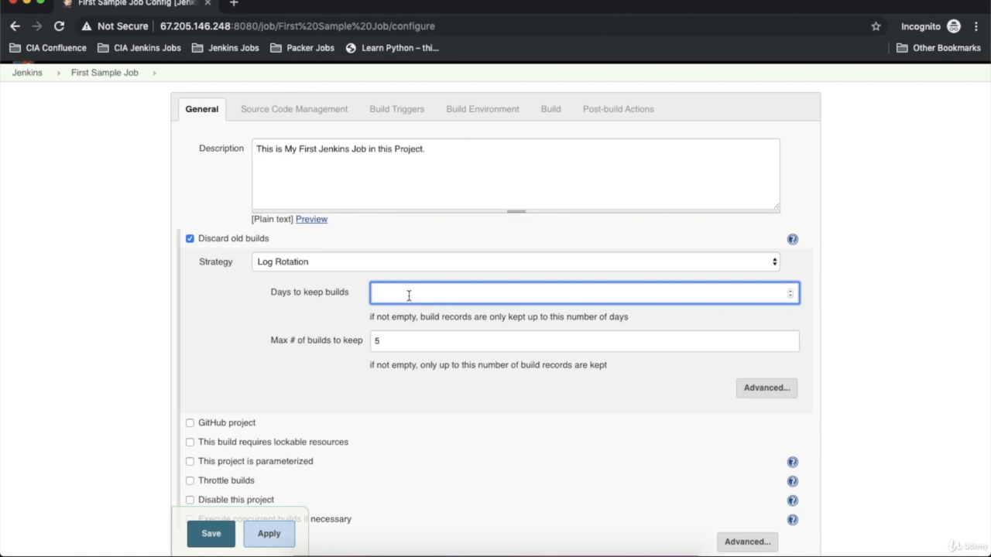
text(7)
click(411, 319)
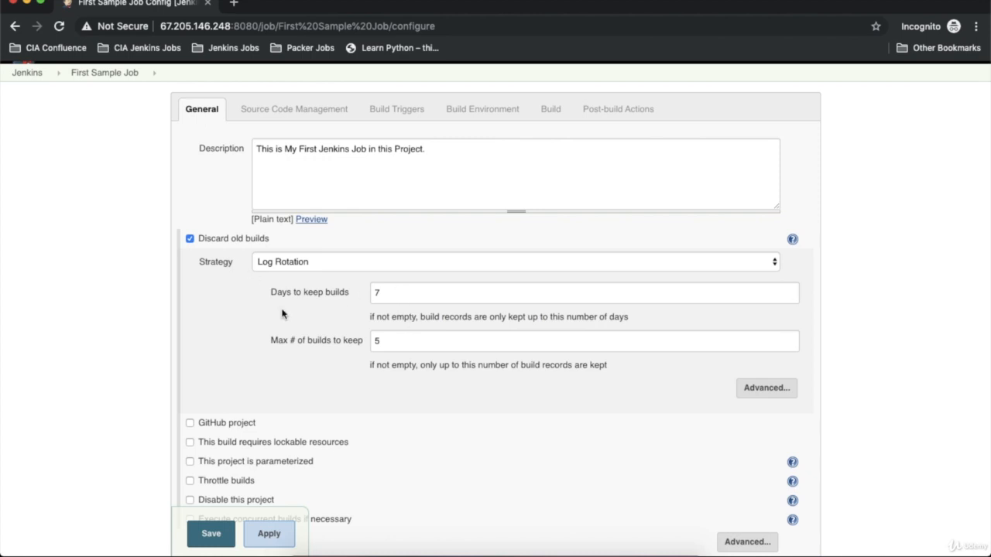
click(393, 346)
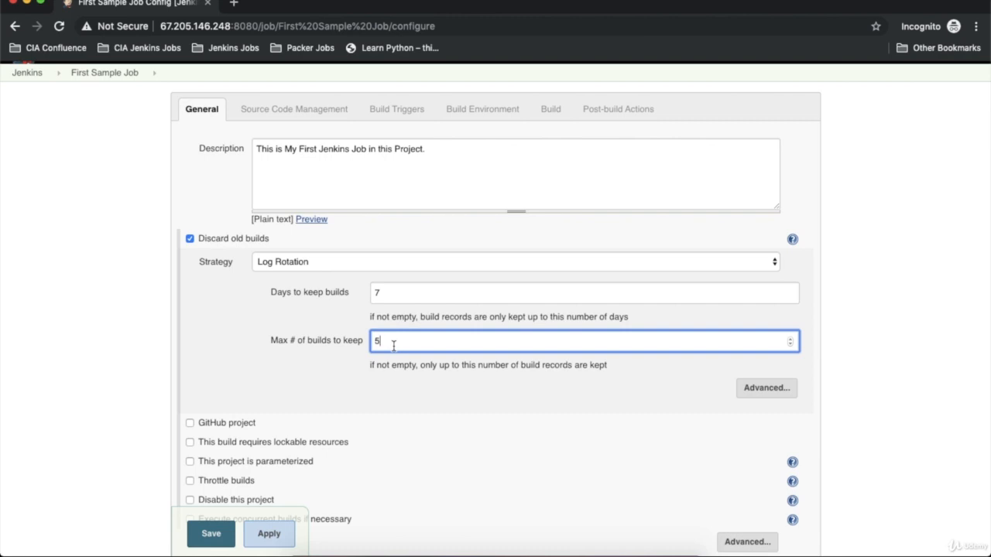
click(408, 290)
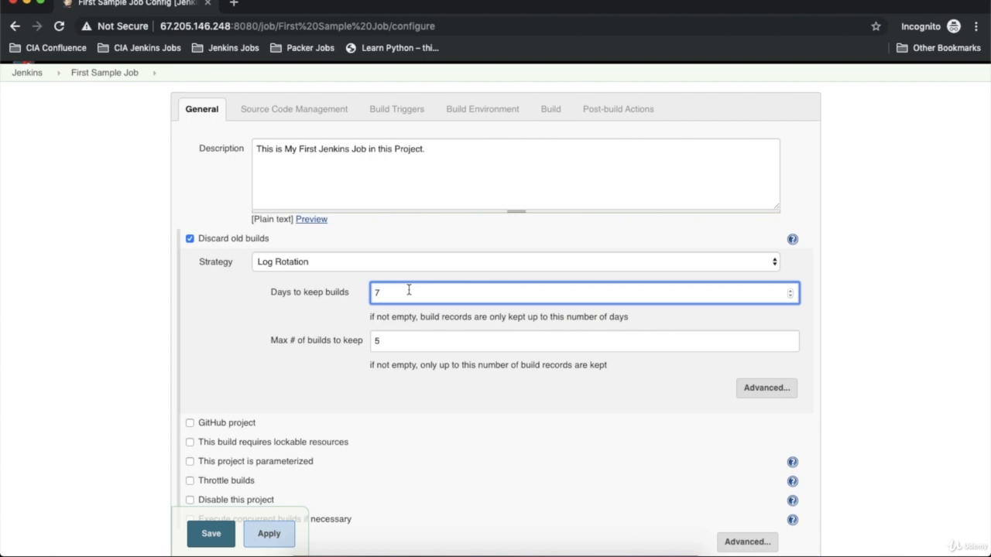
Preview the settings behind the GitHub project and parameterized project options, leaving both options off
scroll(408, 290, down, 3)
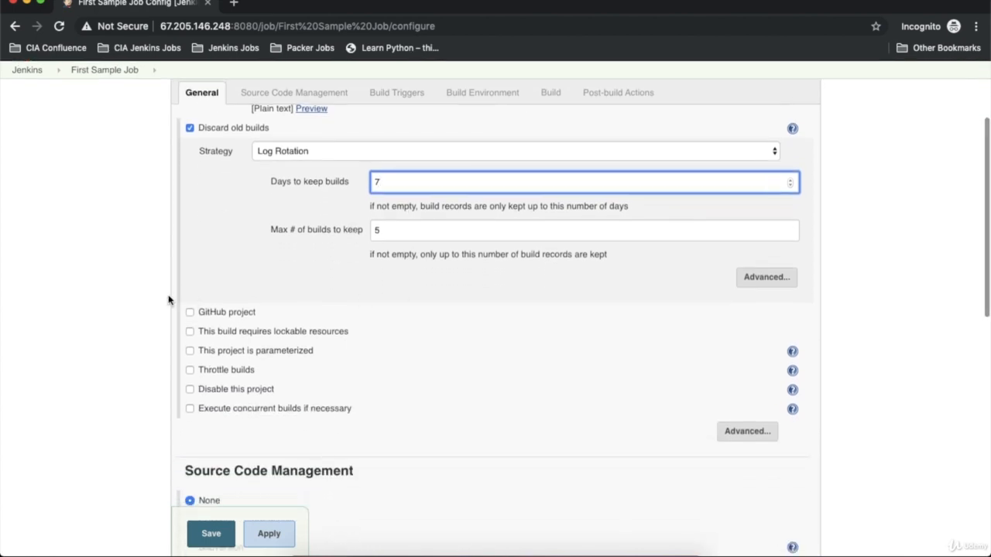
click(189, 313)
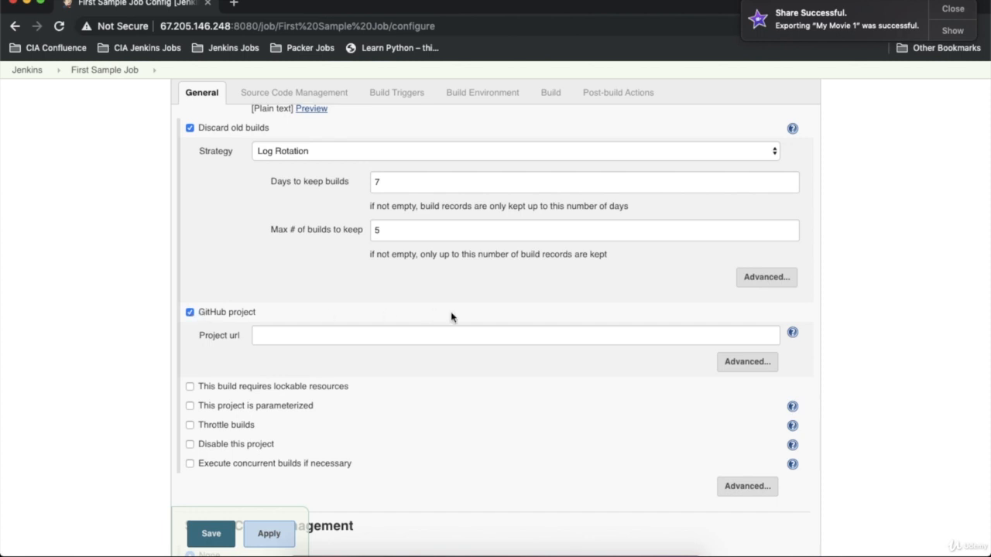
click(954, 8)
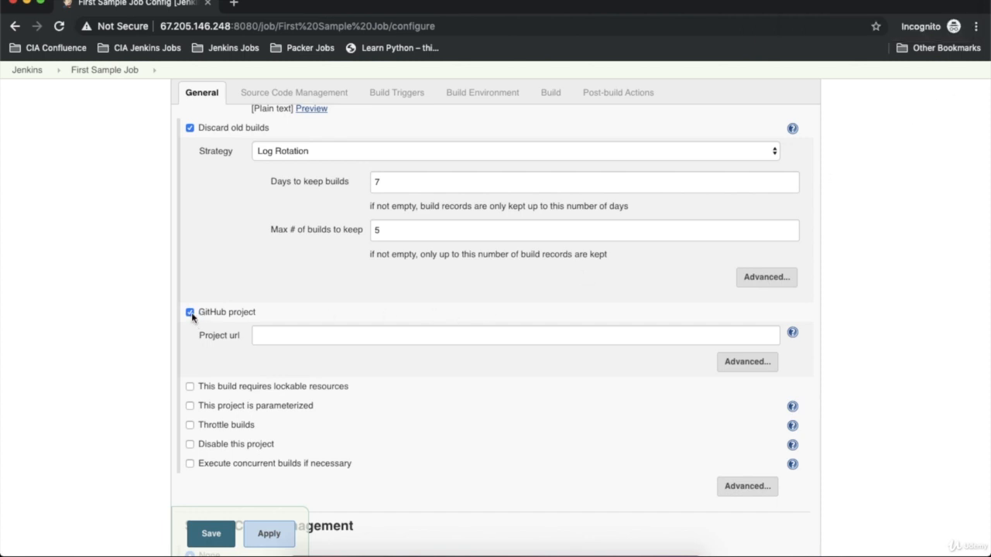
click(189, 313)
scroll(201, 325, down, 1)
click(190, 302)
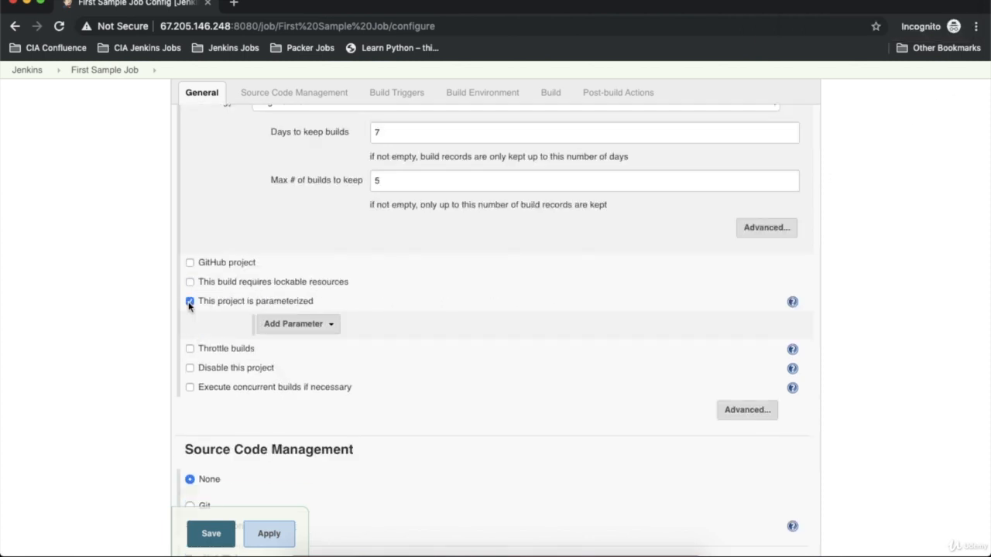
click(190, 302)
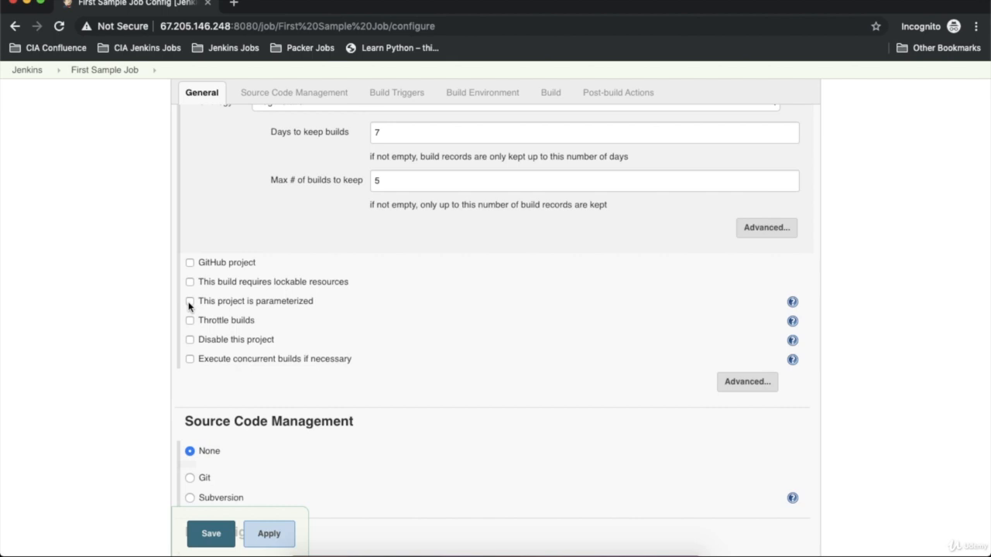
click(190, 301)
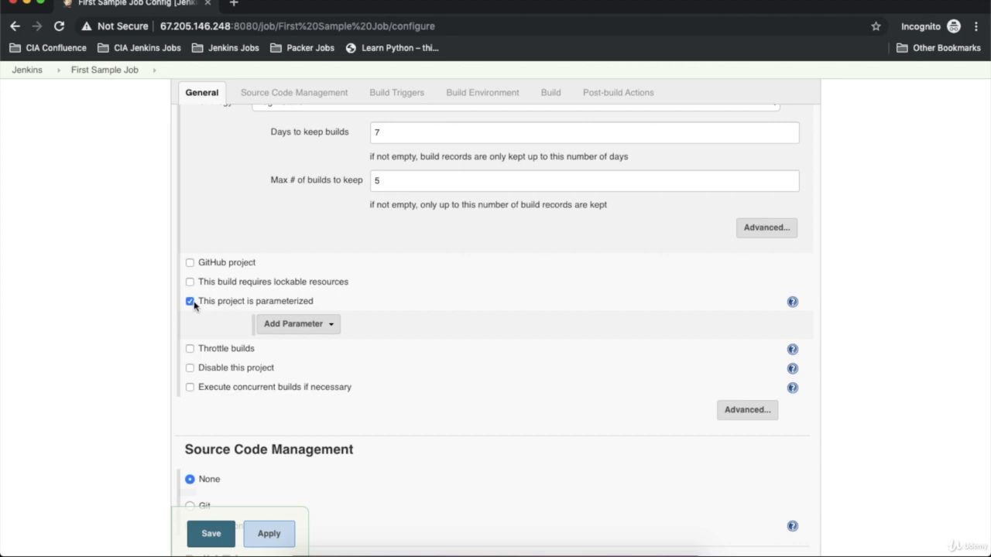
click(191, 302)
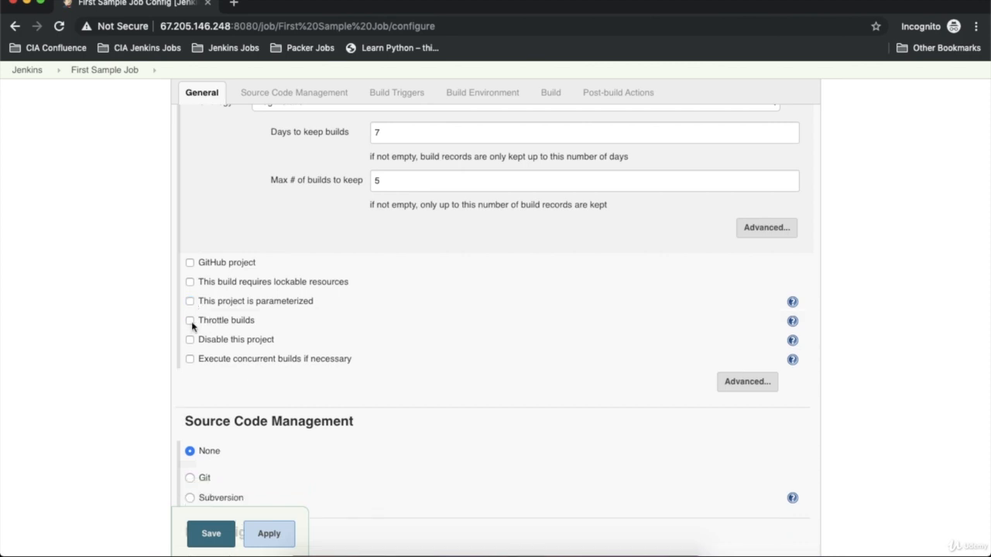
Enable Throttle builds for the job and set the number of builds to 1
click(189, 321)
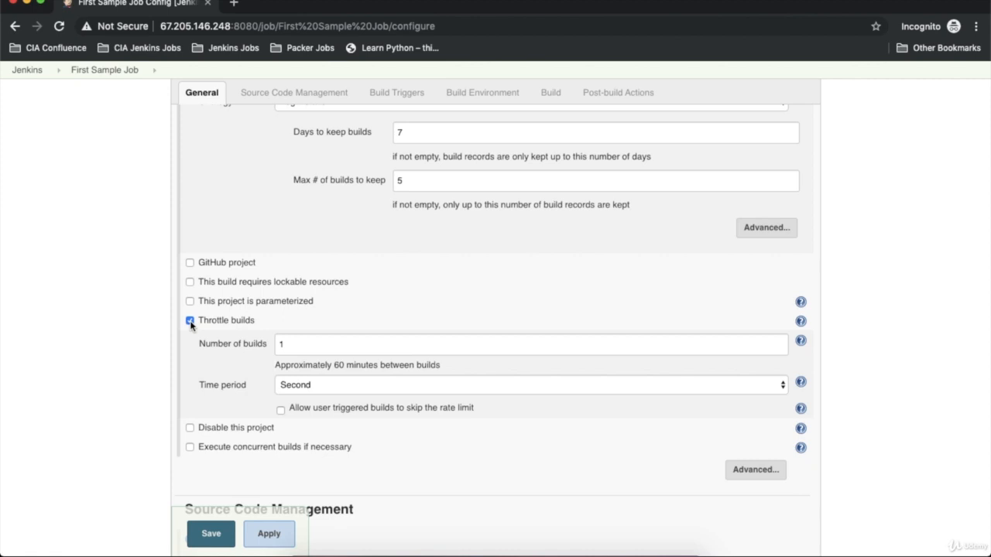
click(316, 344)
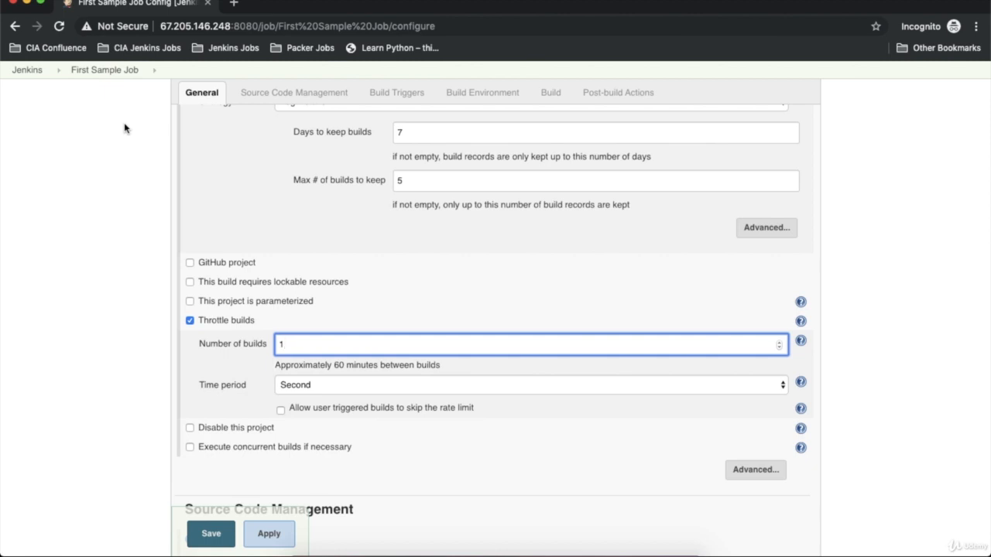
key(BackSpace)
text(5)
key(BackSpace)
text(1)
Preview the Git and Subversion settings for source code management, returning the selection to None
scroll(290, 324, down, 3)
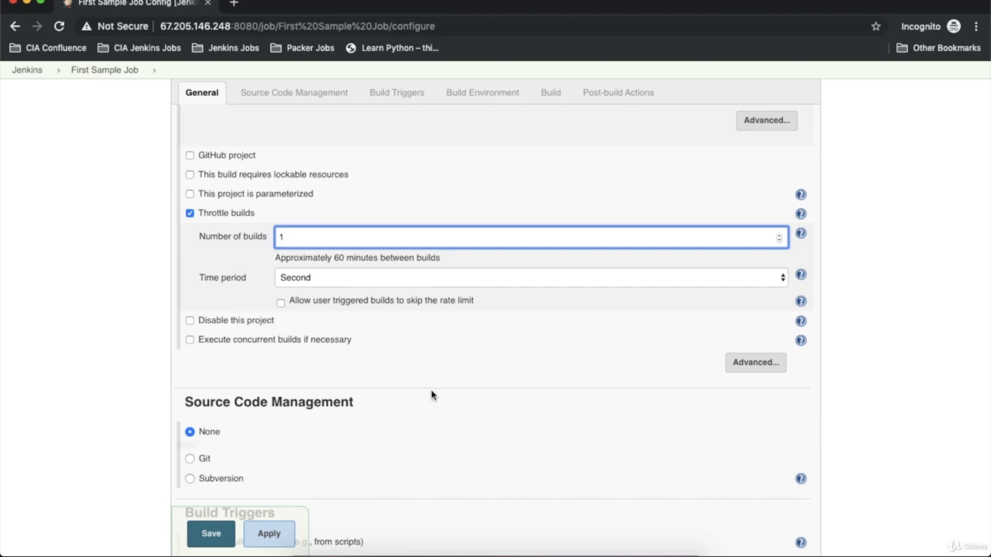
scroll(248, 279, down, 6)
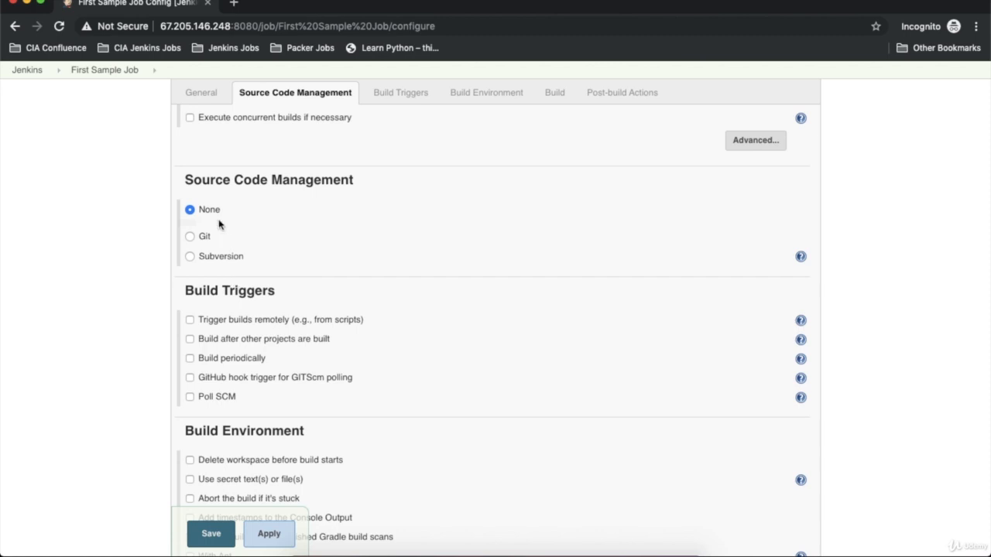
click(194, 237)
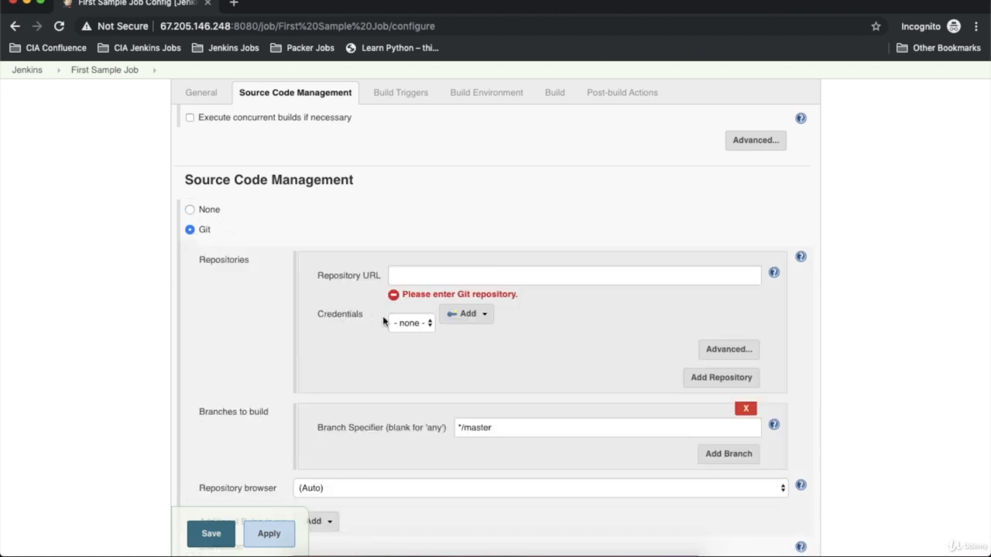
scroll(551, 325, down, 1)
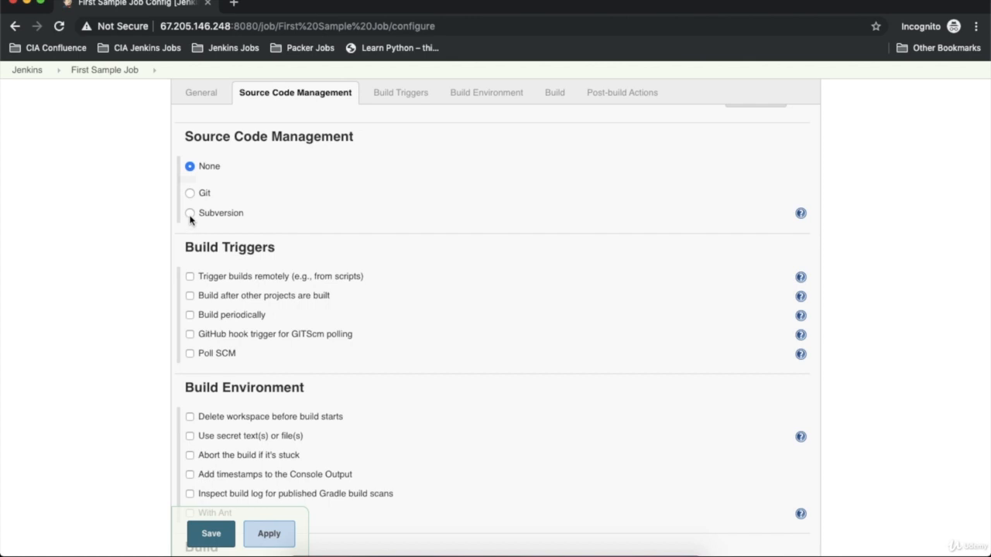
click(190, 213)
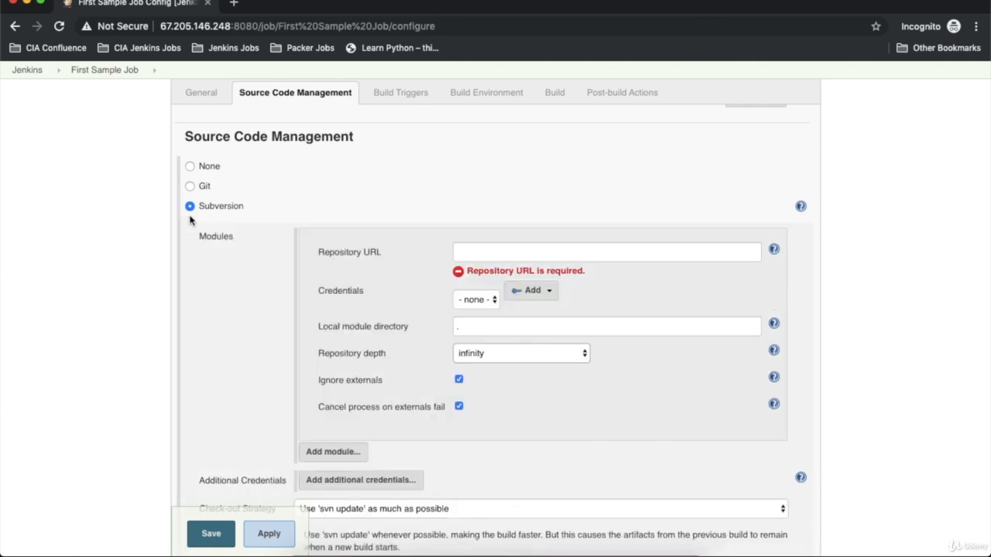
click(189, 166)
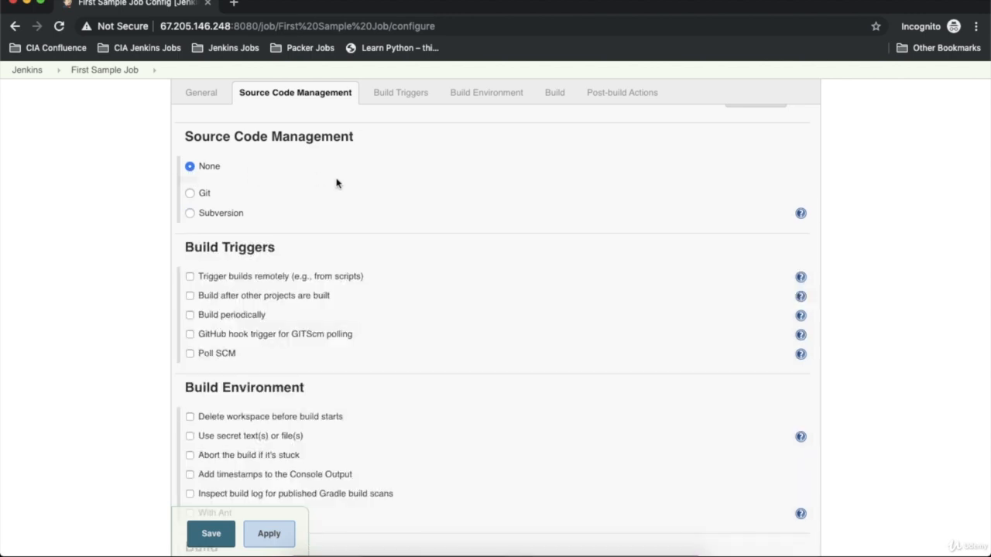
scroll(337, 184, down, 3)
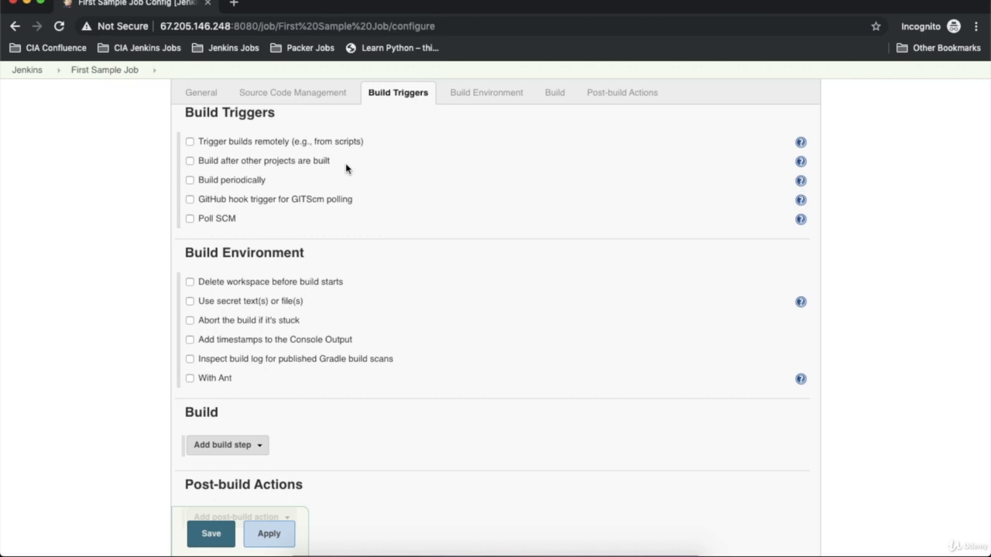
Preview the settings behind Trigger builds remotely and Build after other projects are built, leaving both triggers off
click(218, 142)
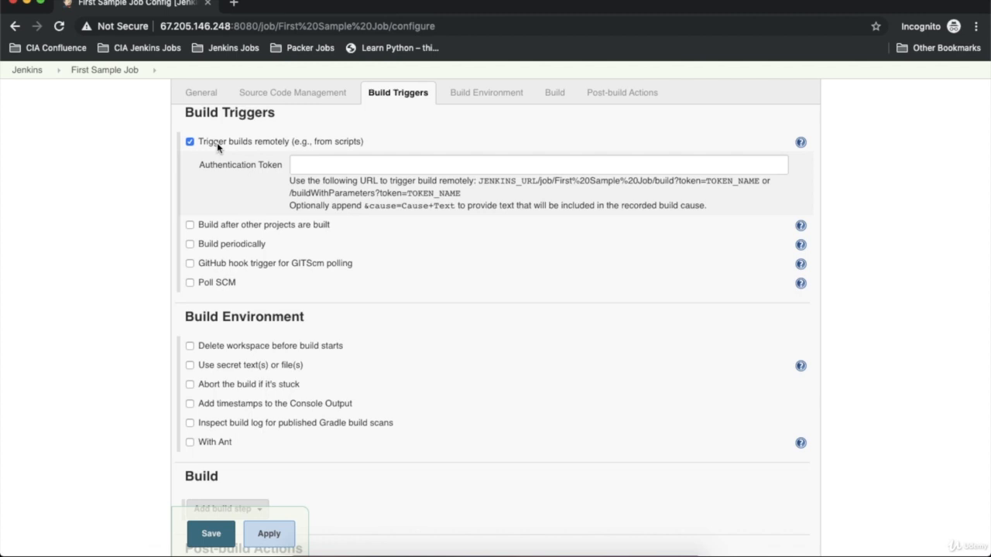
click(217, 142)
click(223, 162)
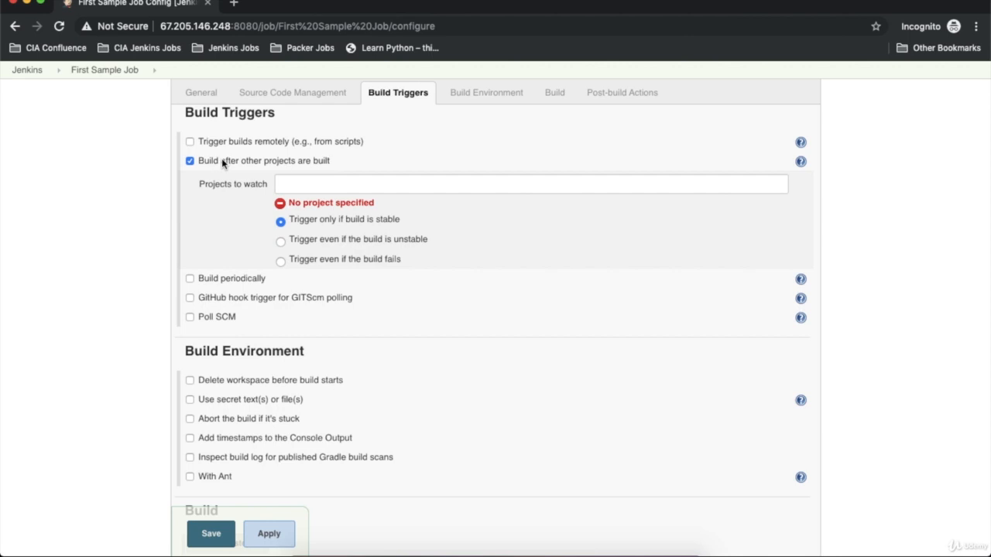
click(221, 160)
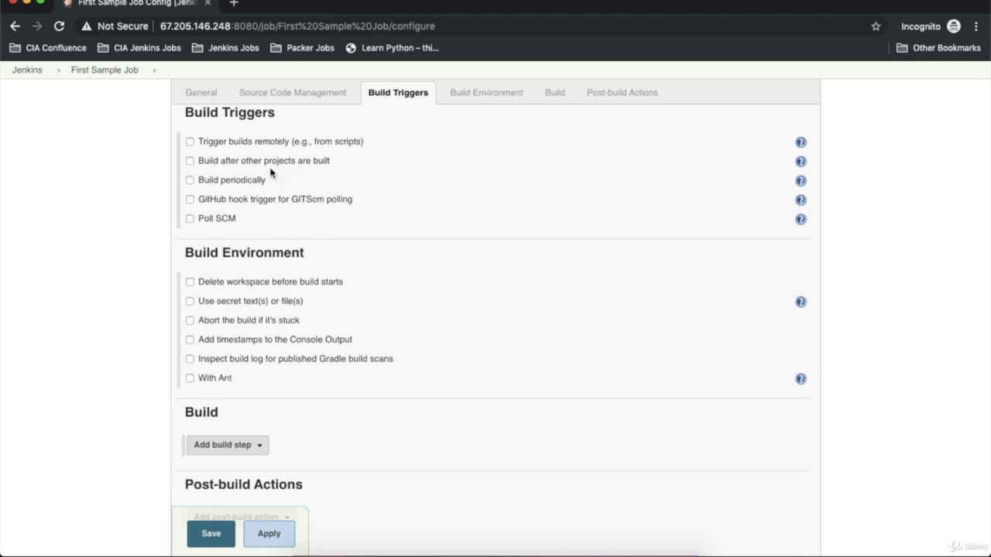
Try the Build periodically trigger with the schedule "* * * * *"
click(202, 185)
click(356, 230)
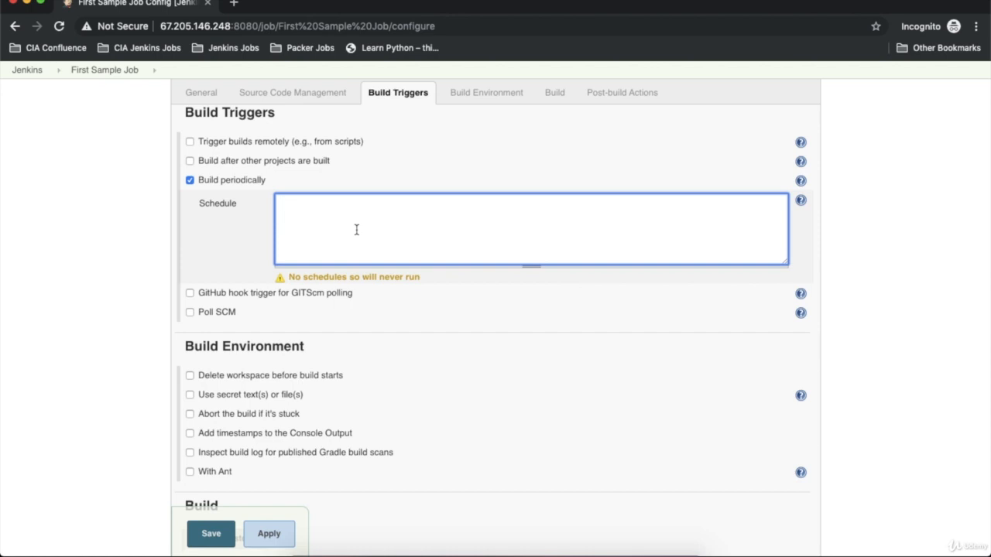
text(* * * * *)
click(208, 254)
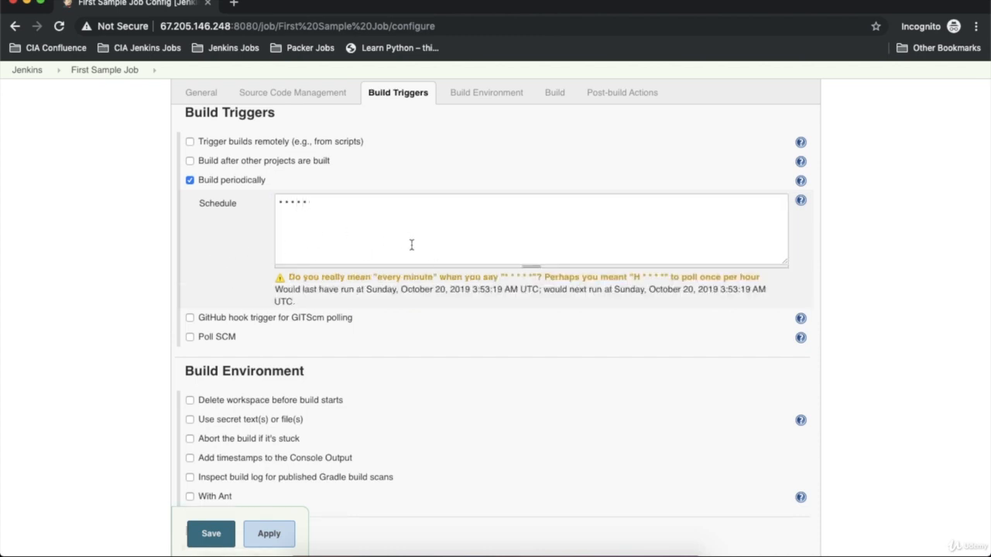
drag(324, 206, 259, 208)
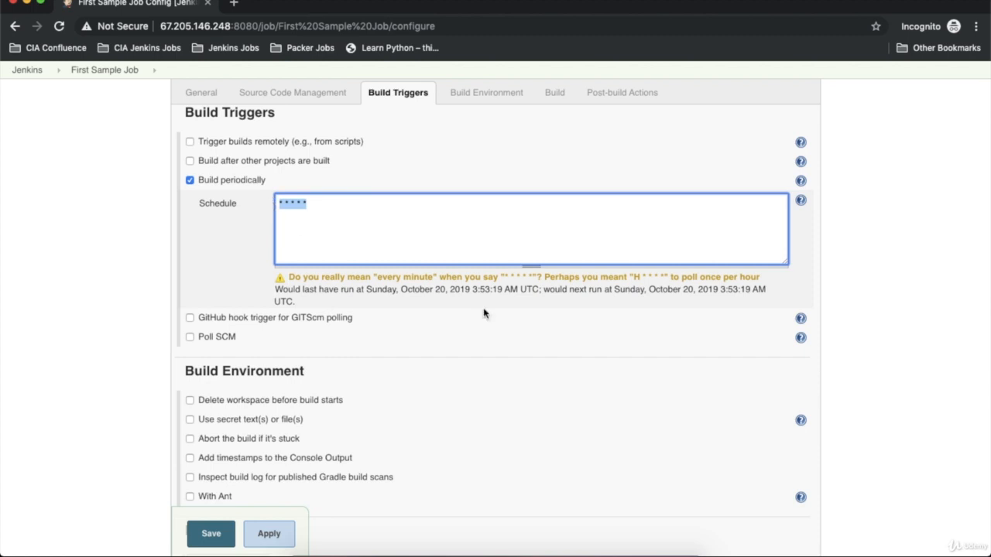
Read the cron syntax help for the schedule, and turn the Build periodically trigger off
click(801, 202)
scroll(562, 495, down, 2)
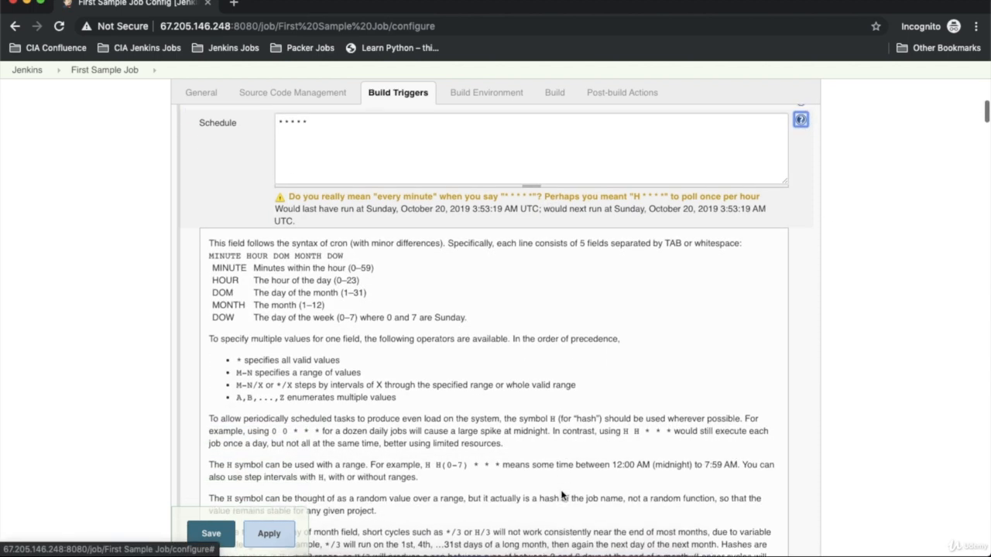
scroll(563, 495, down, 1)
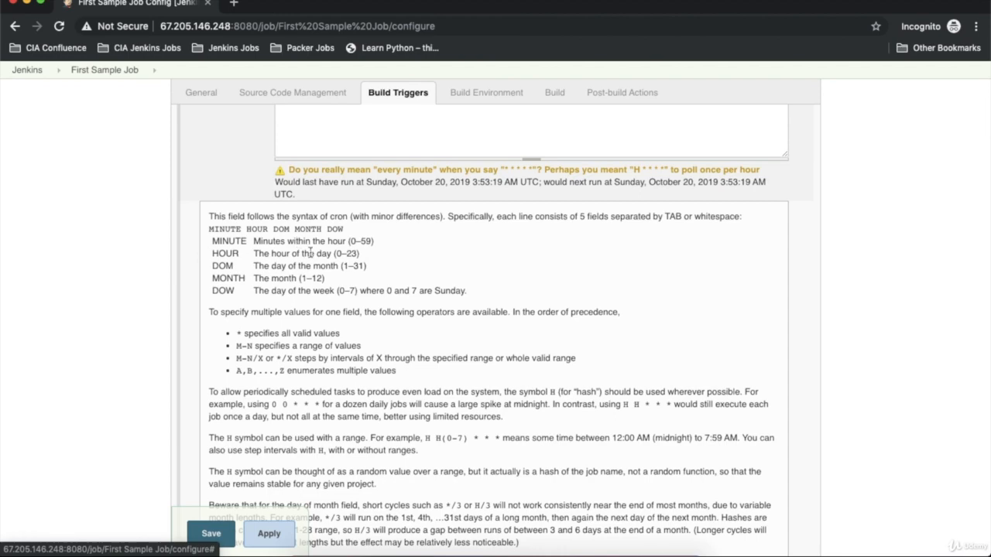
scroll(310, 251, down, 2)
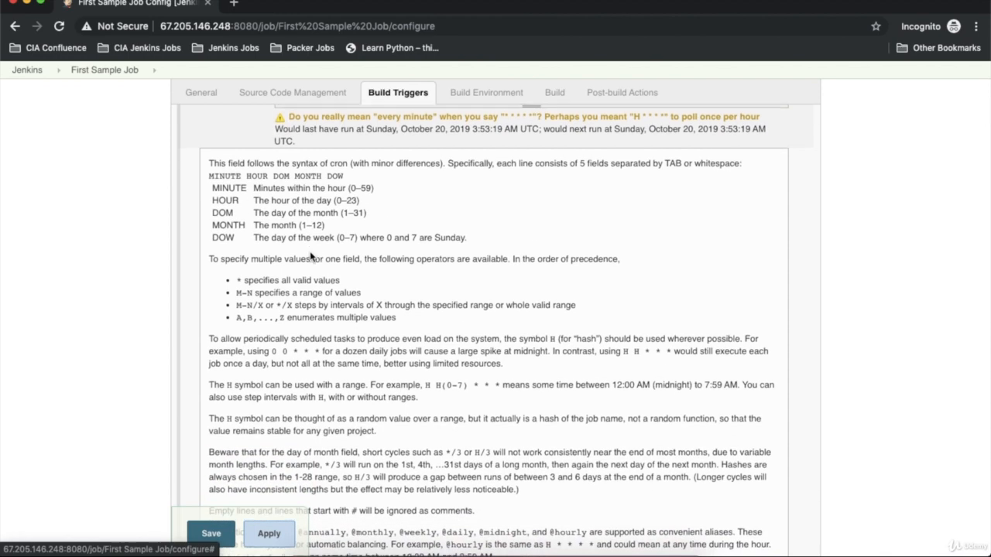
scroll(310, 257, down, 3)
scroll(310, 258, up, 12)
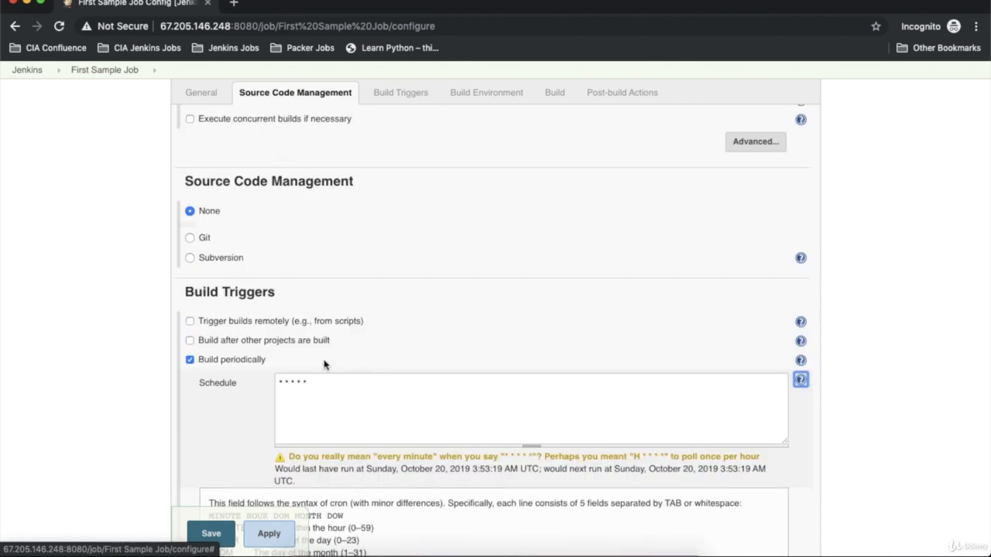
click(190, 361)
Preview the schedule settings behind the Poll SCM trigger, leaving the trigger off
scroll(394, 390, down, 3)
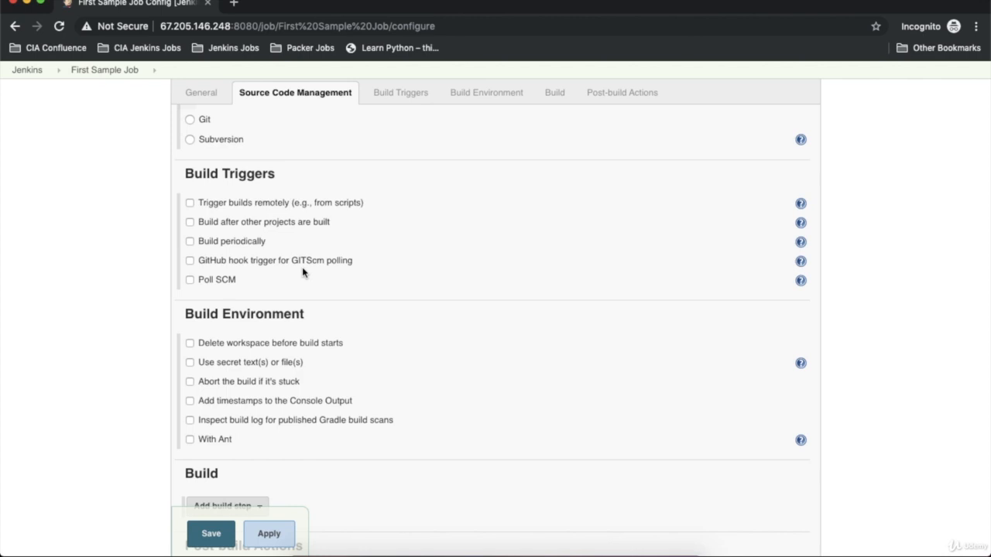
scroll(303, 271, down, 3)
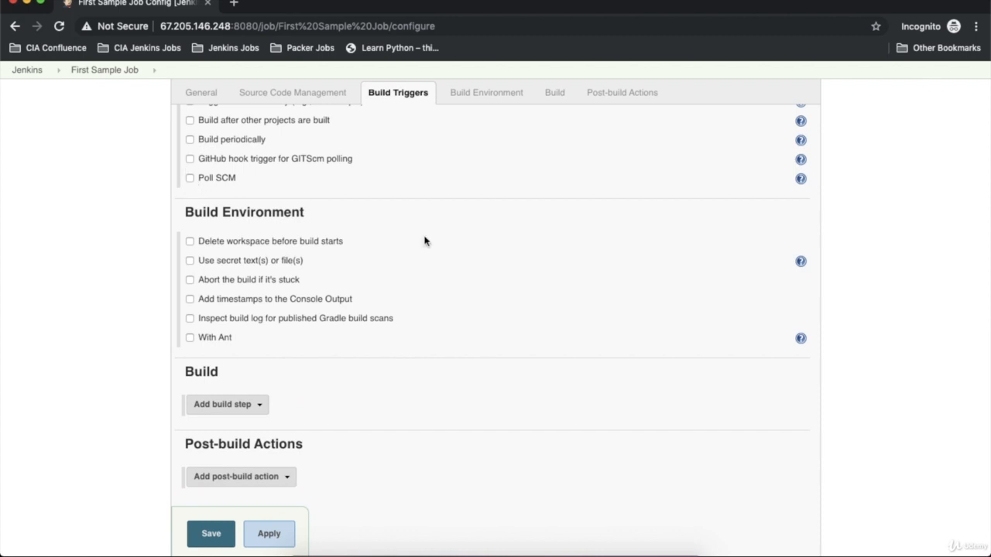
click(201, 180)
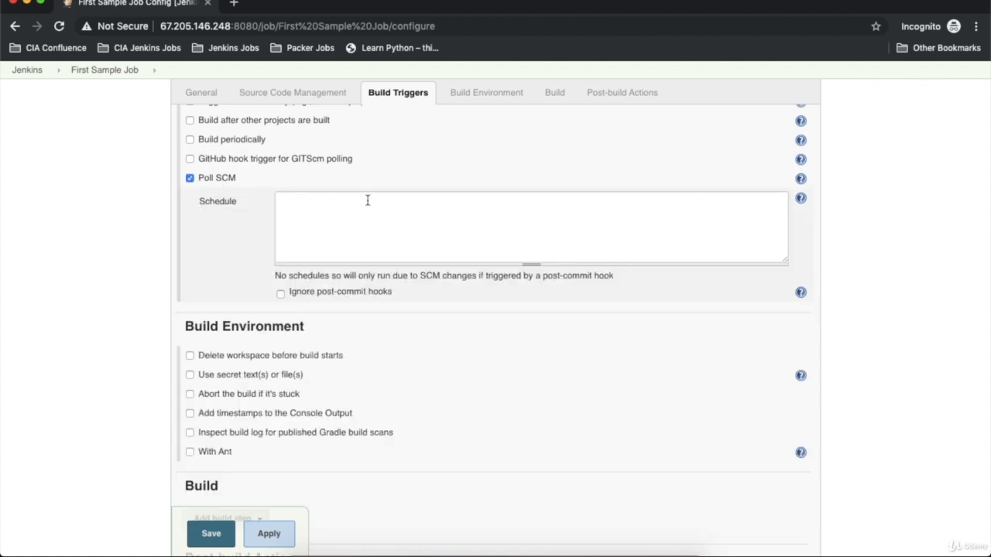
click(348, 224)
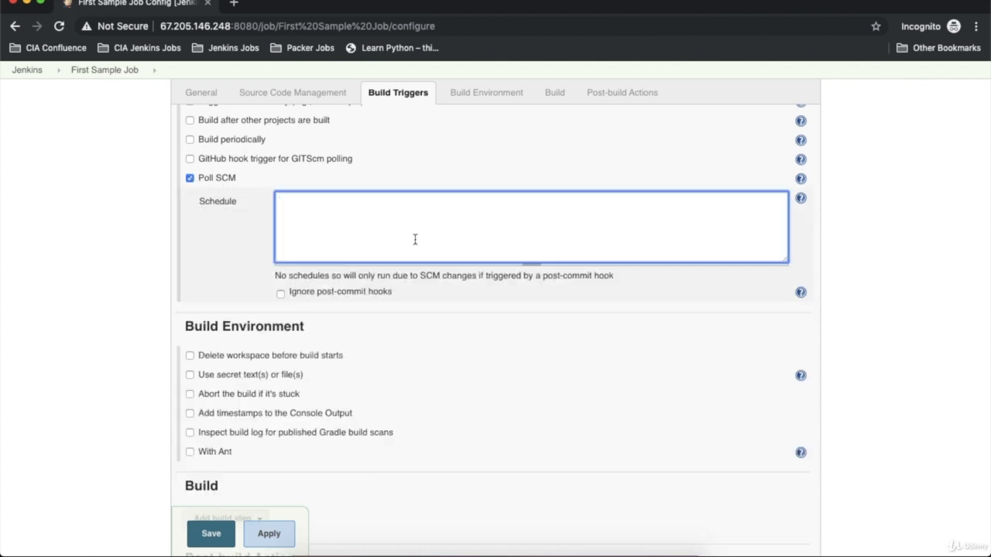
click(191, 179)
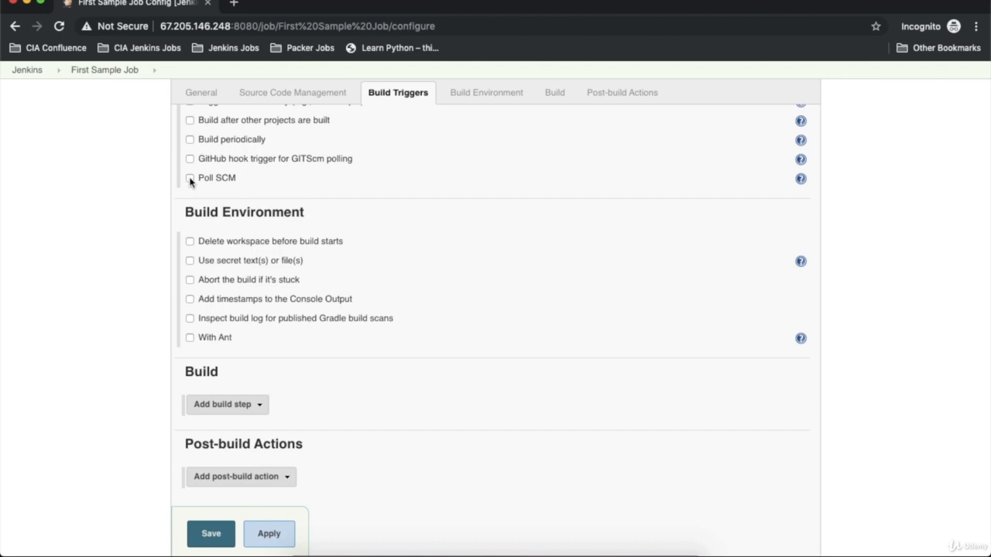
Enable Delete workspace before build starts and Add timestamps to the Console Output, leaving Abort the build if it's stuck off after previewing it
scroll(190, 180, down, 2)
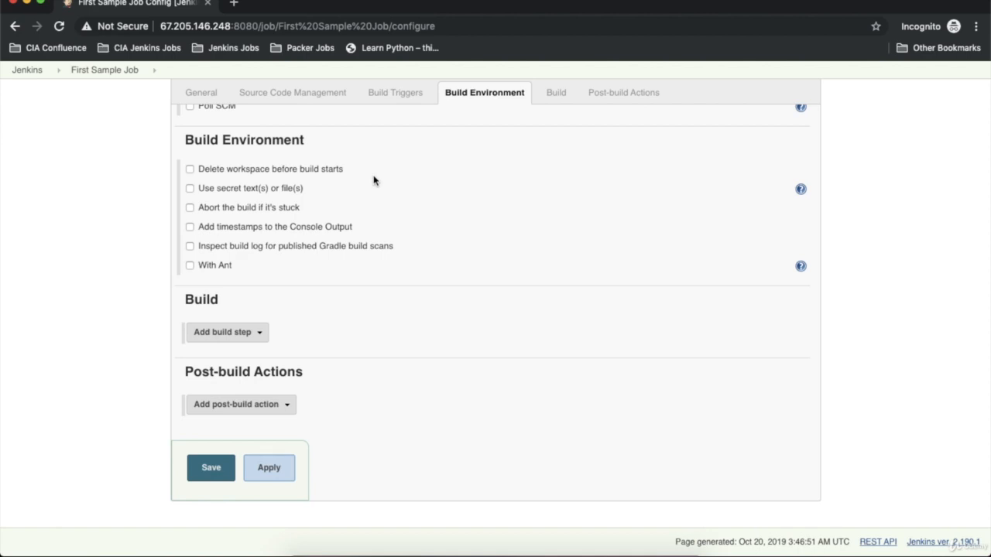
click(189, 170)
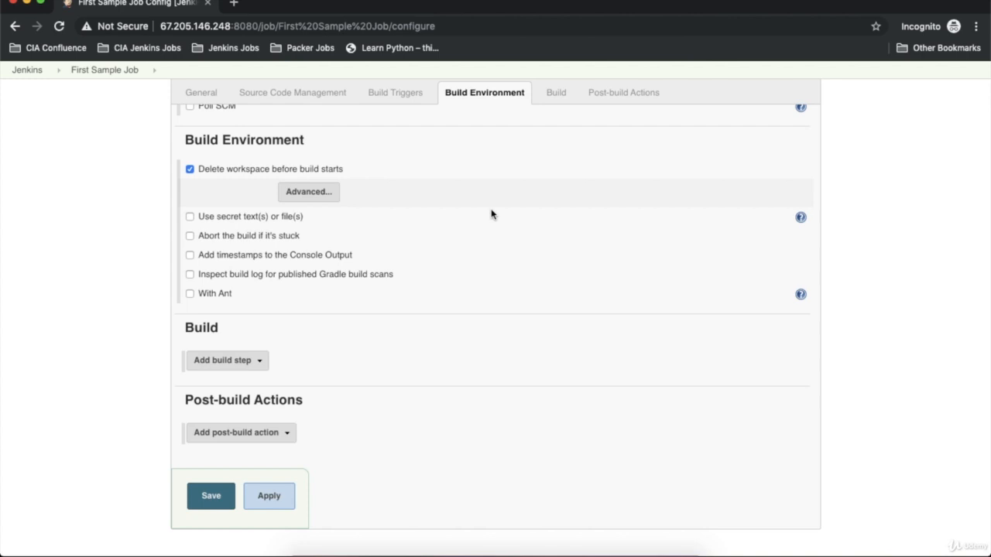
scroll(492, 215, down, 1)
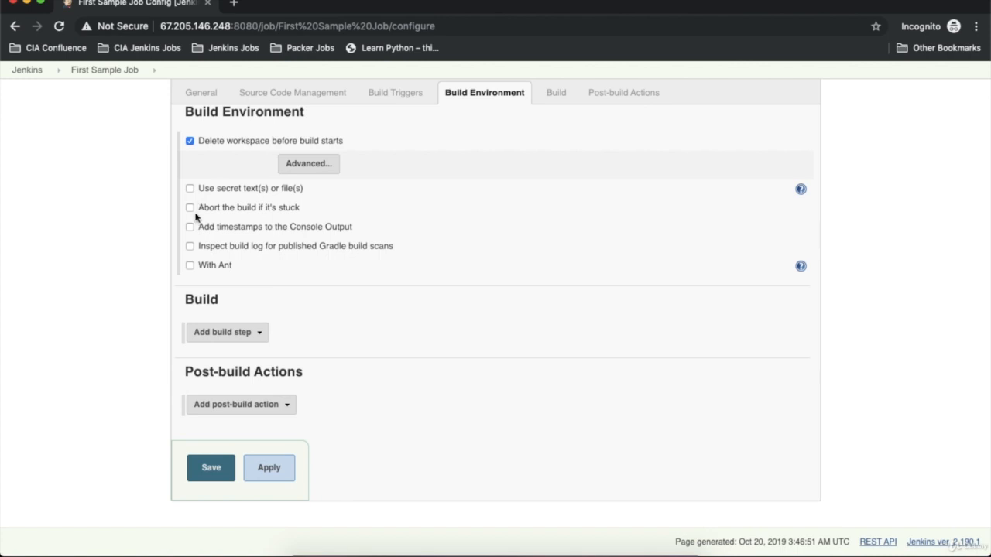
click(190, 209)
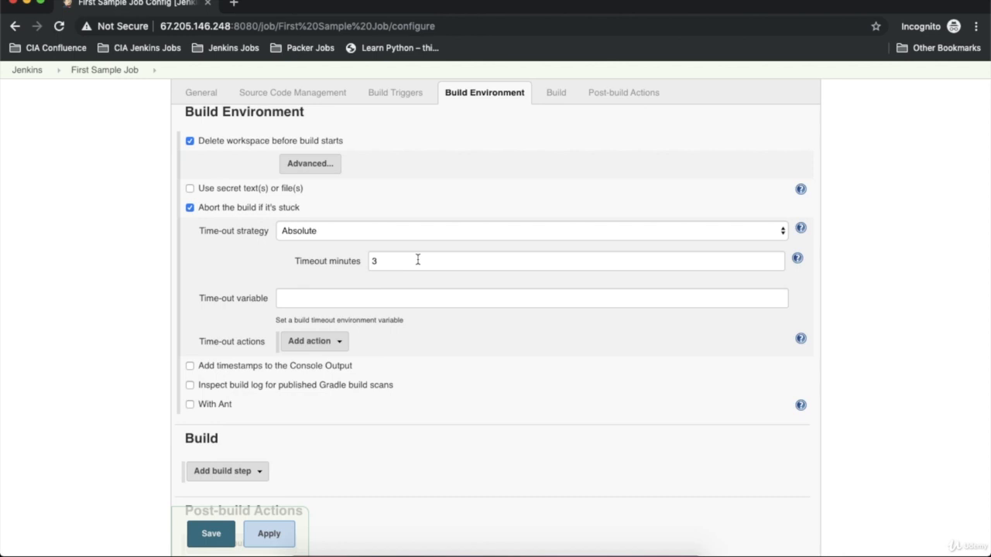
click(191, 208)
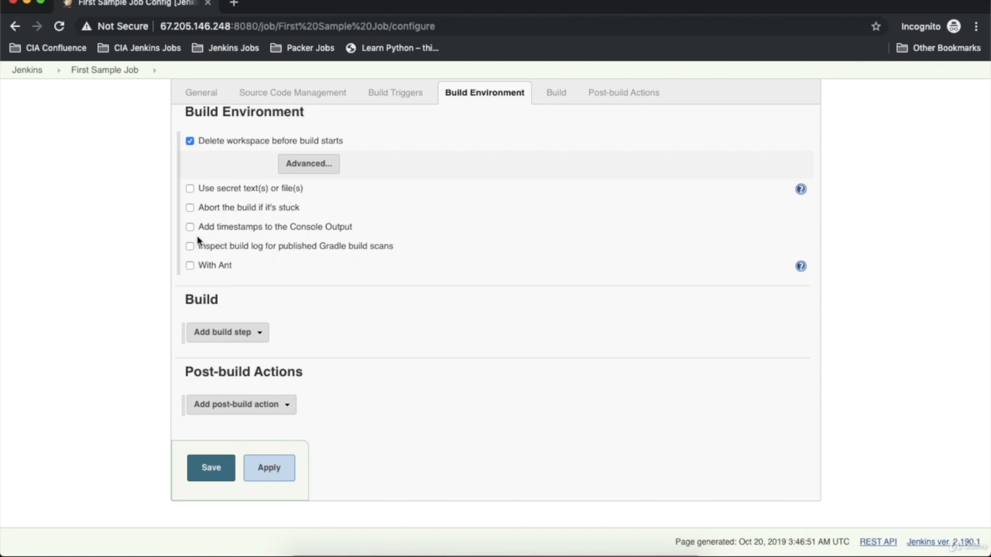
click(252, 229)
Add an Execute shell build step that loops a from 1 to 10, sleeps 10 when a is 5, and echoes "Iteration no $a"
click(251, 339)
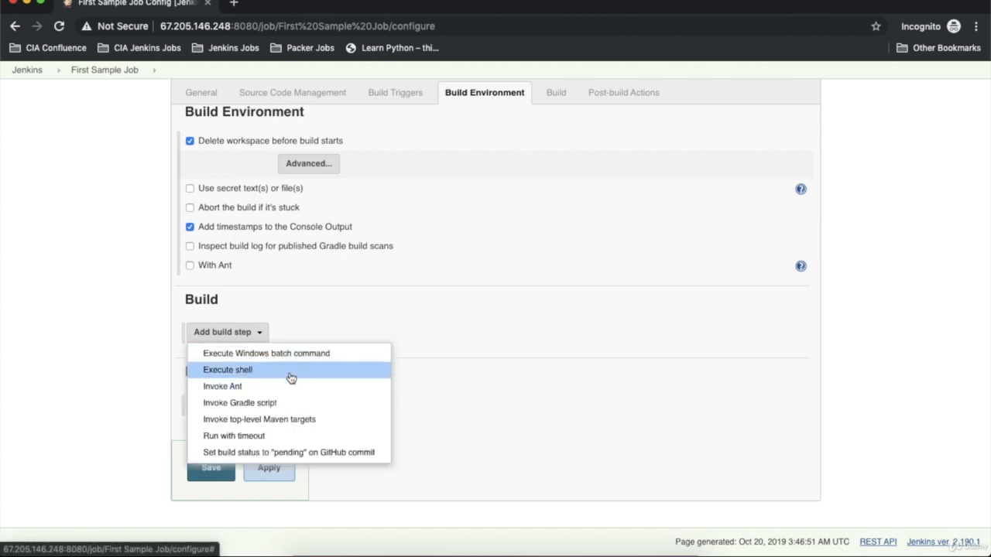
click(227, 371)
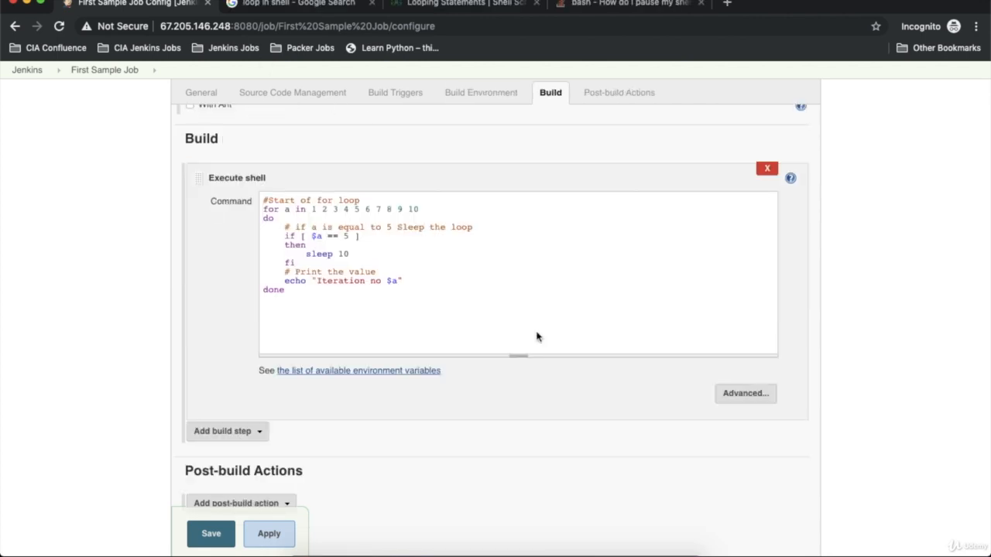
click(285, 235)
drag(285, 235, 298, 265)
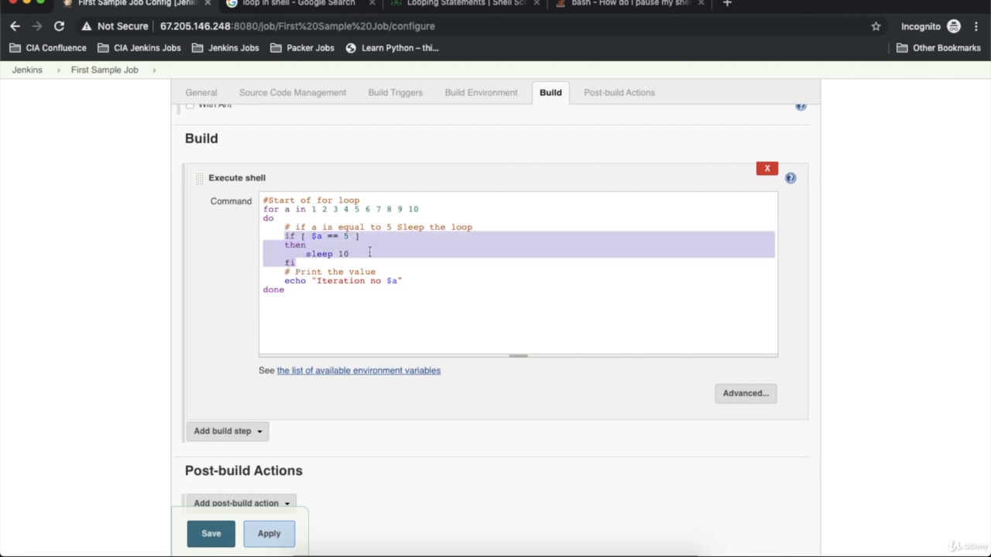
click(382, 247)
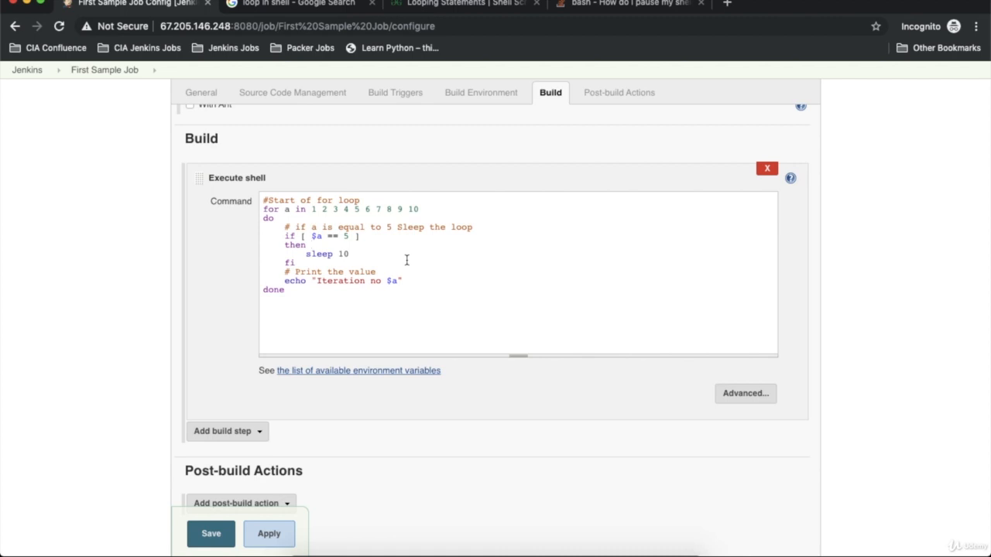
scroll(391, 347, up, 1)
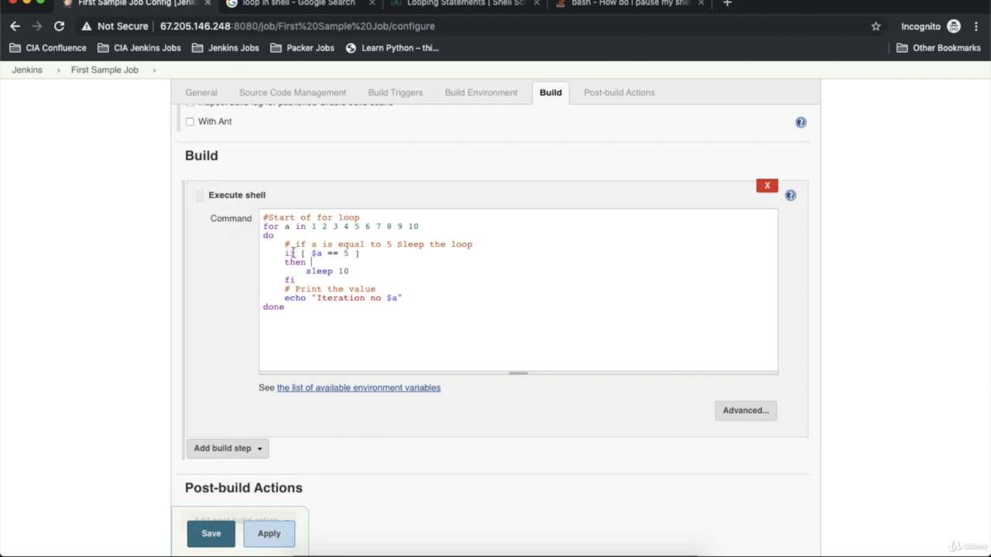
Look through the available post-build actions without adding one, and save the job configuration
scroll(316, 290, down, 3)
click(278, 406)
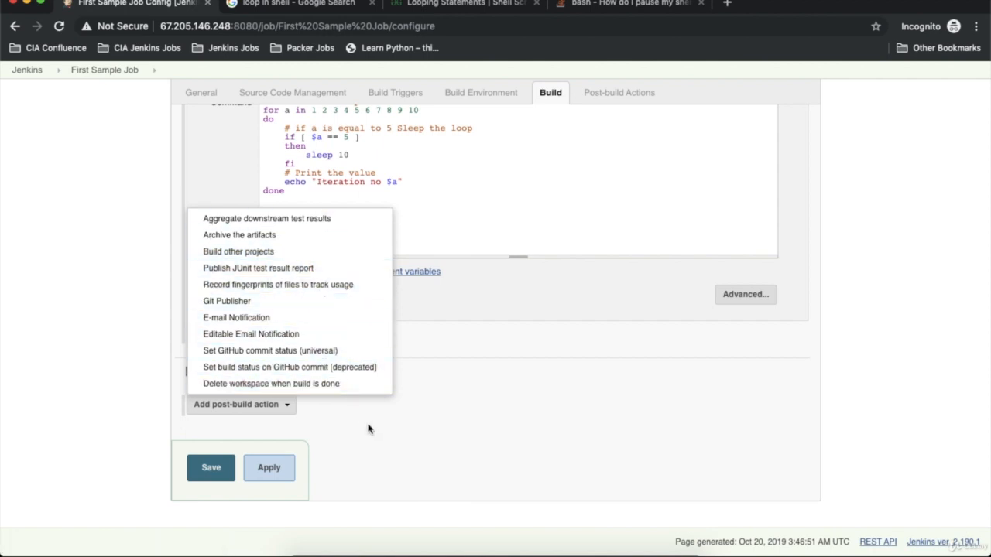
click(431, 449)
click(209, 474)
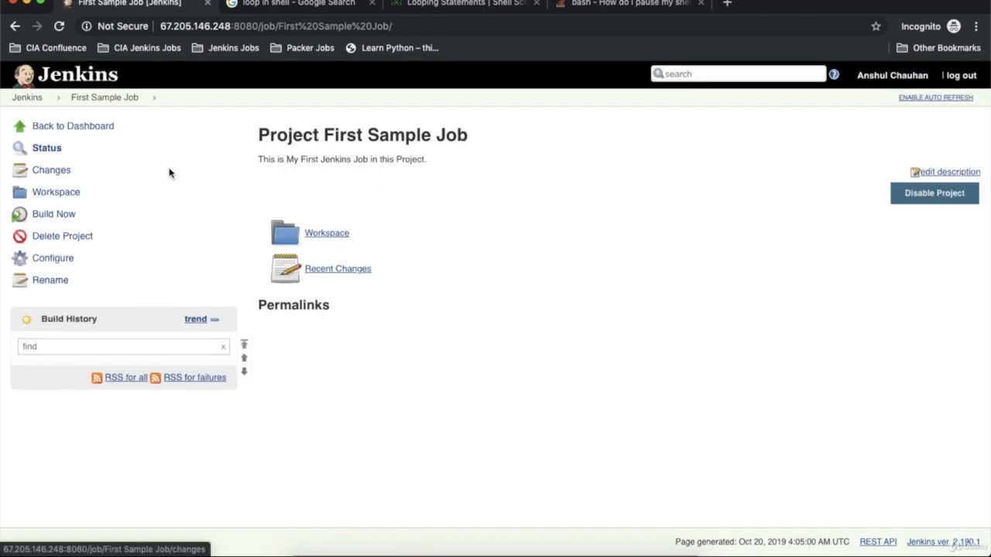
Open First Sample Job from the dashboard and check the project title and description on its page
click(30, 101)
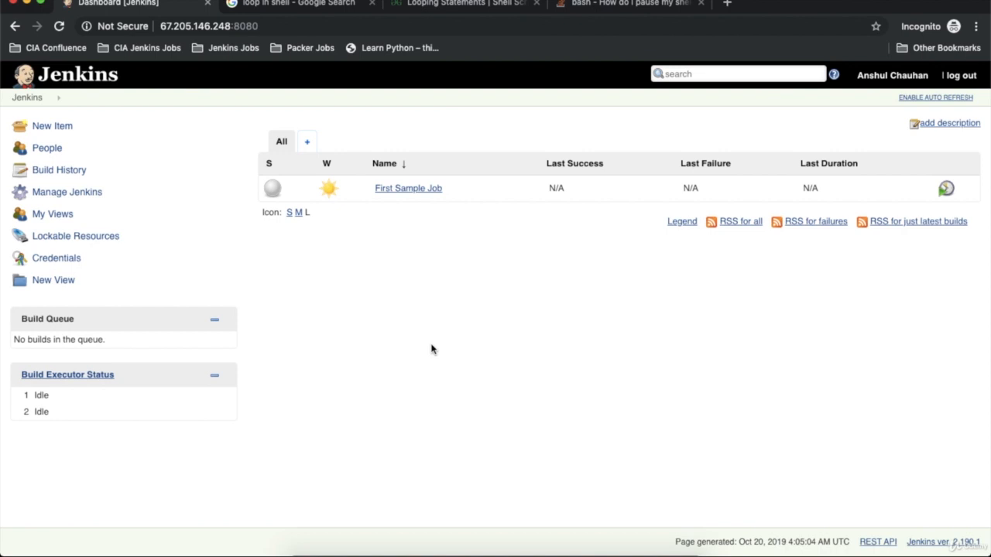
click(402, 190)
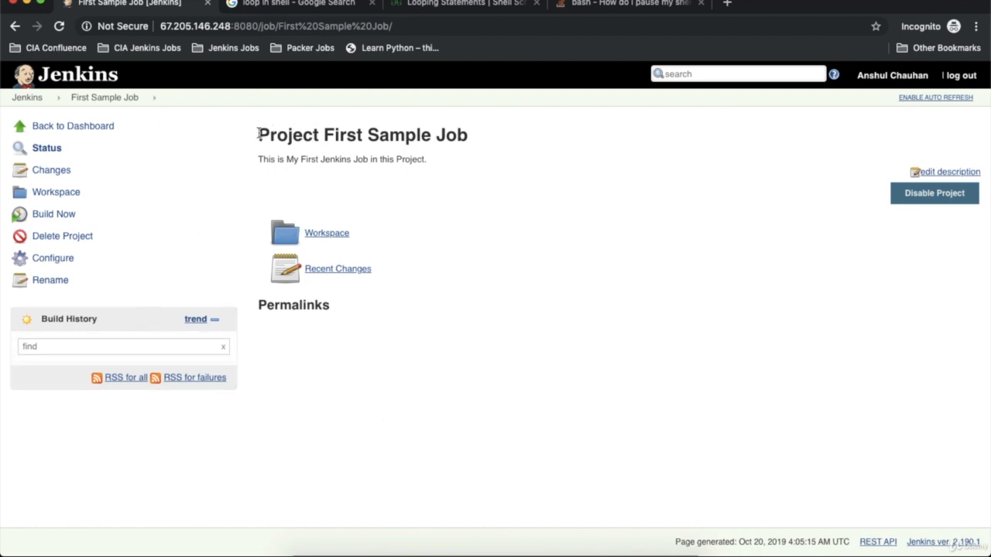
drag(260, 133, 469, 137)
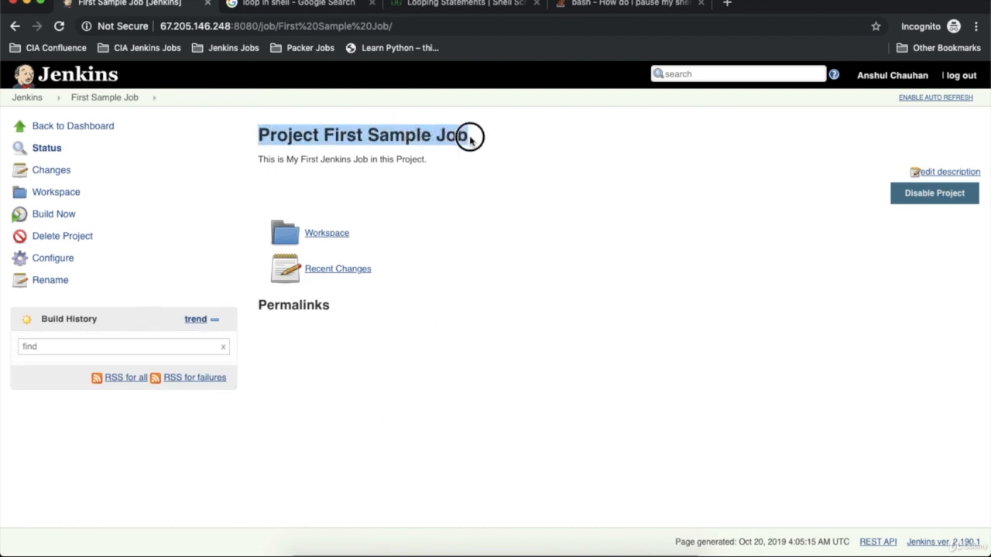
click(270, 155)
drag(259, 158, 445, 165)
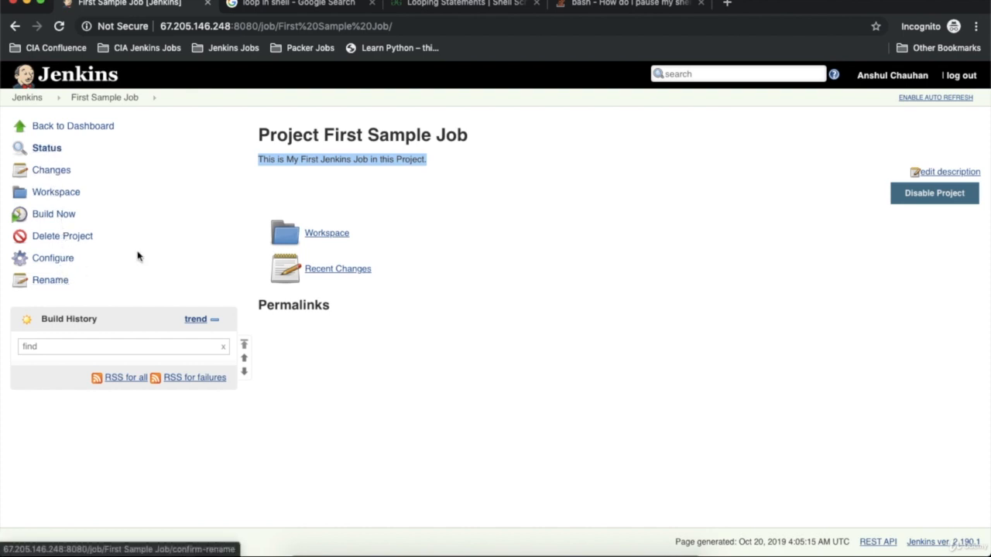
click(583, 211)
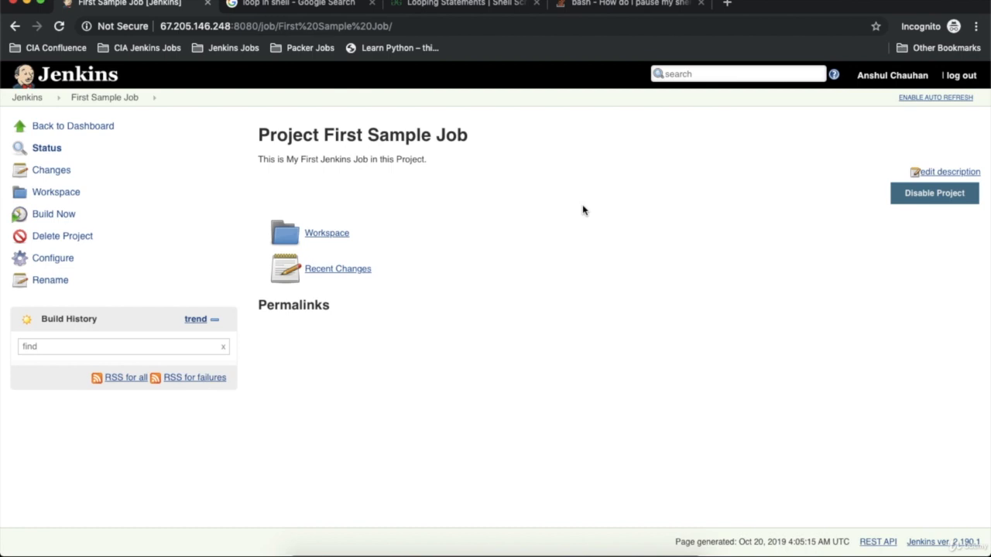
Reopen the job's configuration, save it again without changes, and start a build of First Sample Job
click(39, 265)
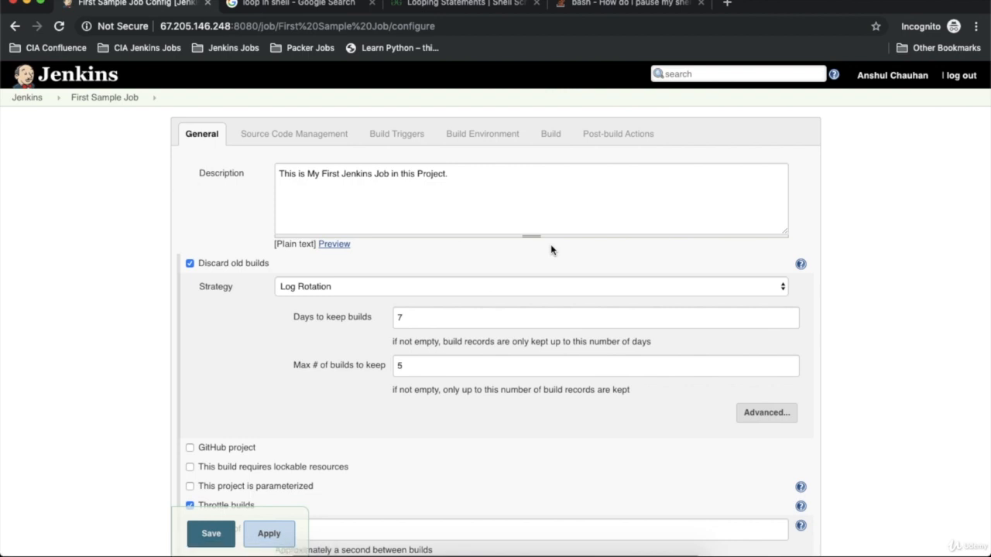
click(224, 540)
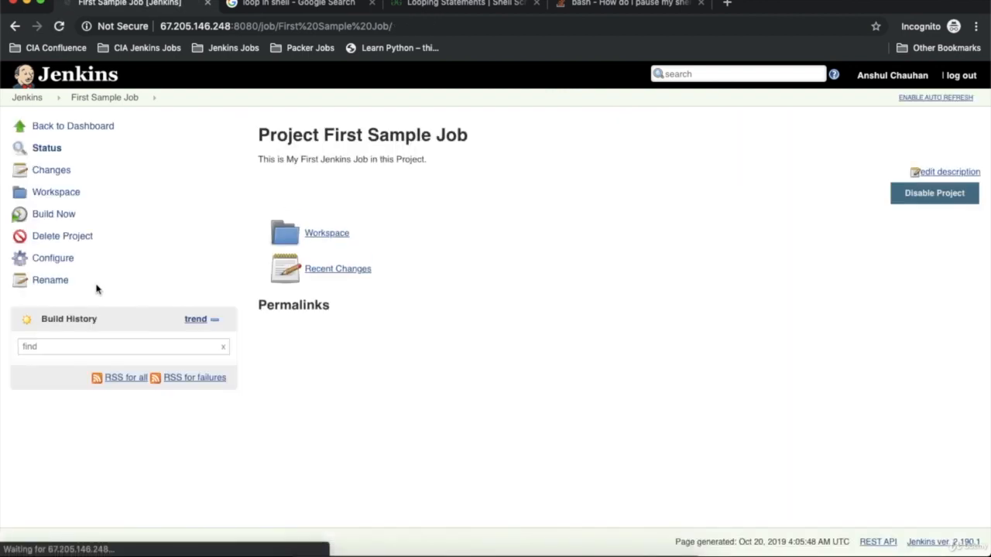
click(50, 223)
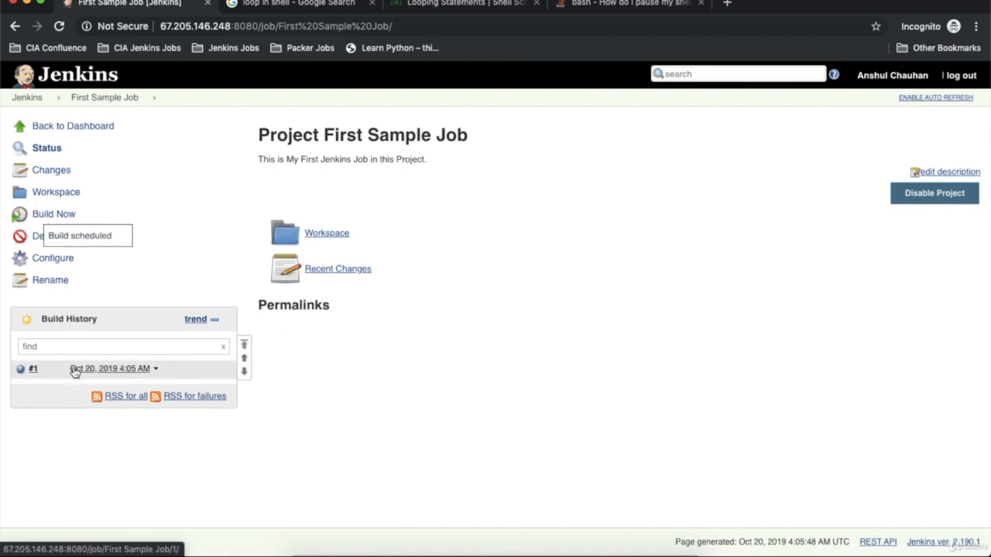
Open the console output of build #1 and examine the shell messages logged for each loop iteration
click(31, 372)
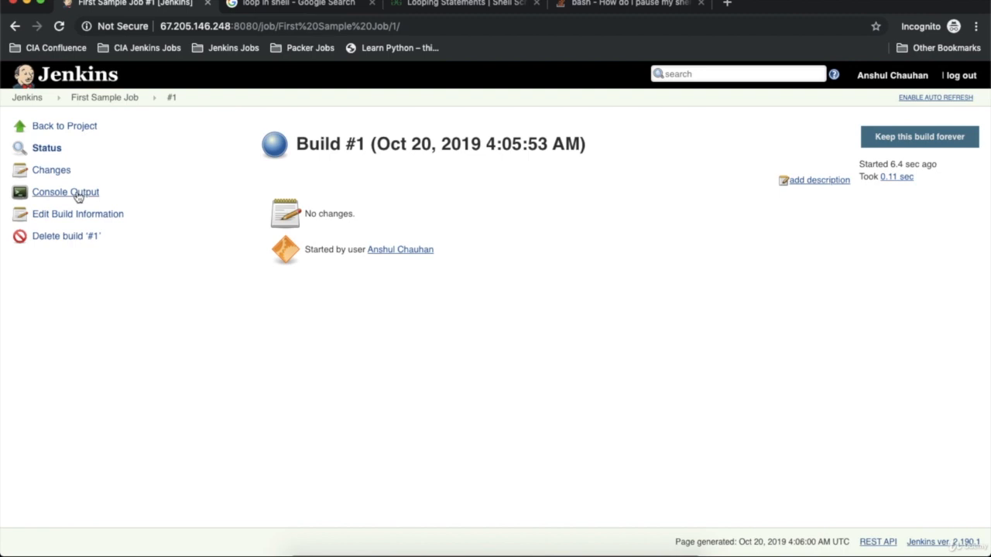
click(79, 193)
scroll(509, 365, down, 2)
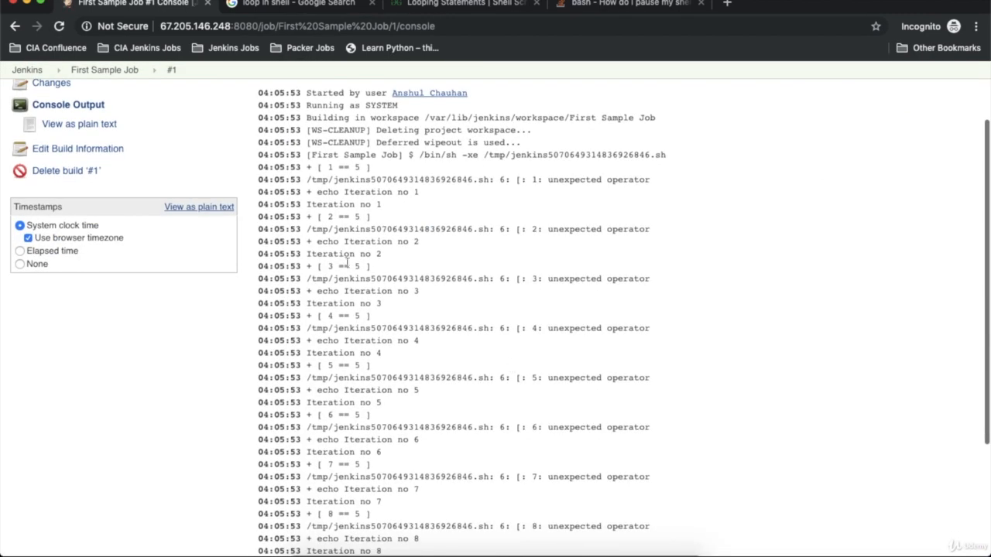
drag(499, 230, 655, 233)
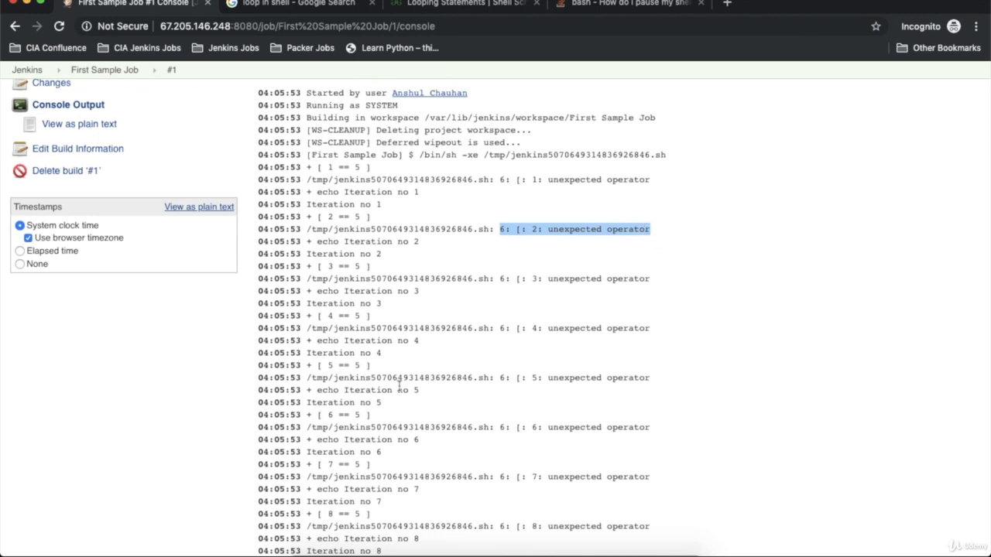
click(538, 362)
scroll(540, 365, up, 1)
scroll(540, 365, up, 3)
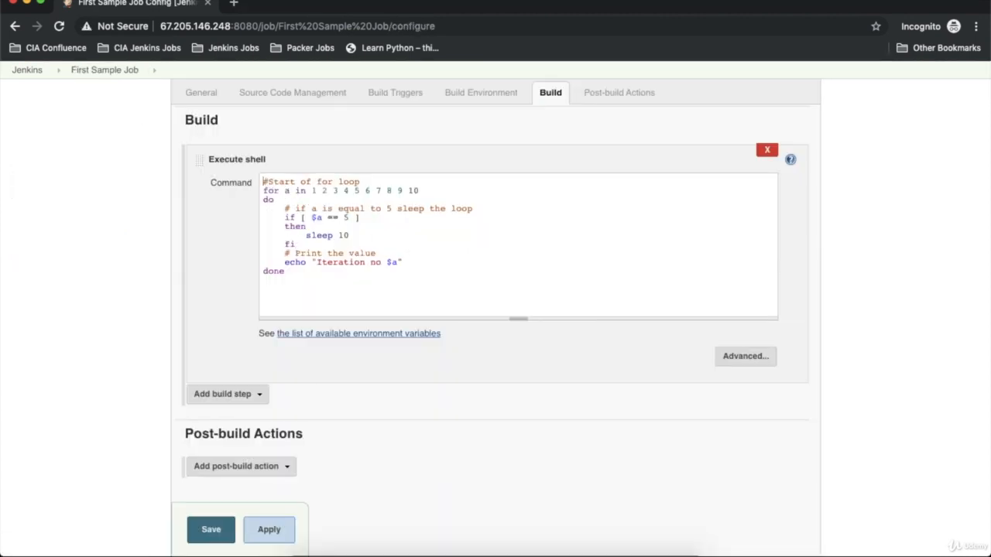
Add #!/bin/bash as the Execute shell script's first line and a semicolon after the if condition's closing bracket, and save the job
click(263, 182)
key(Return)
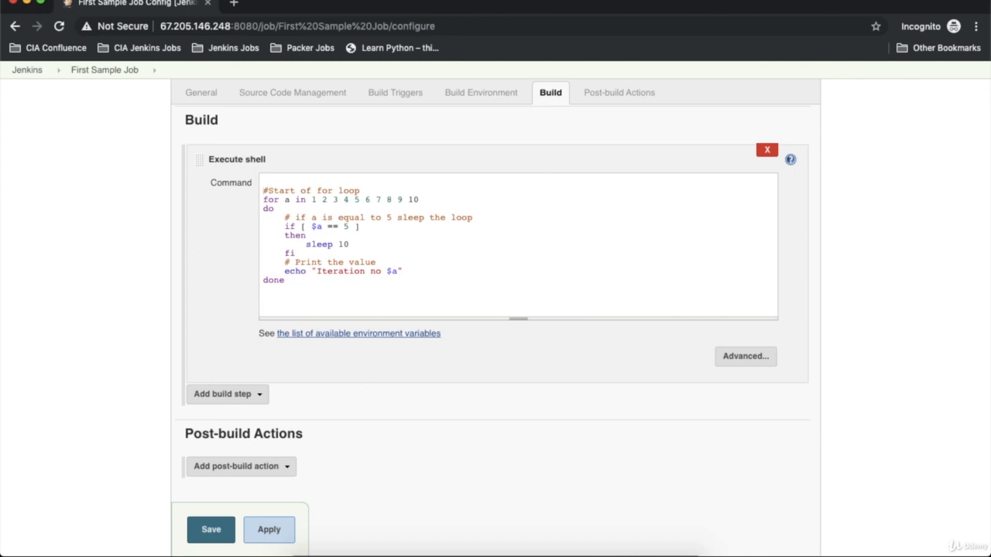
text(#!/bin/bash)
click(219, 535)
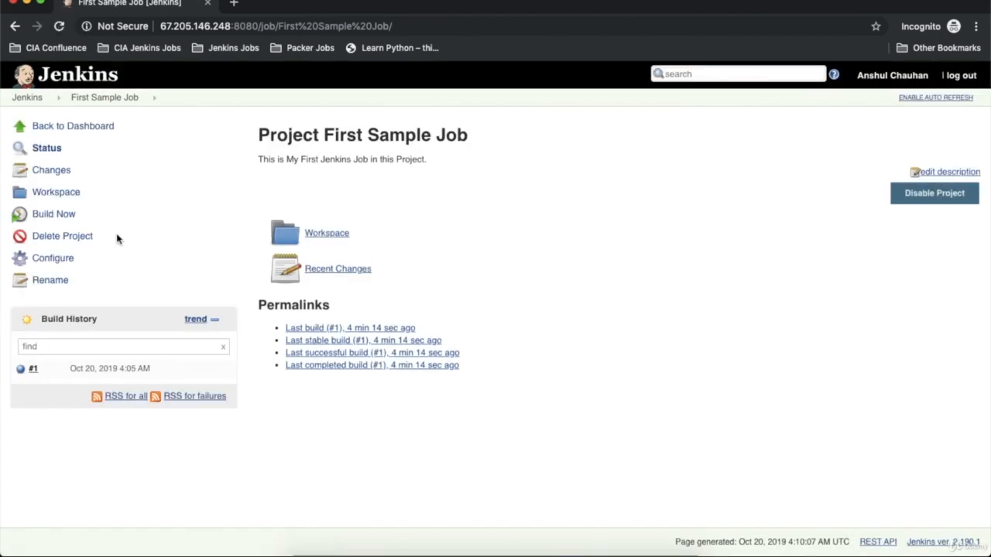
Build First Sample Job again and compare the timestamps of iterations 4 and 5 in build #2's console output
click(61, 218)
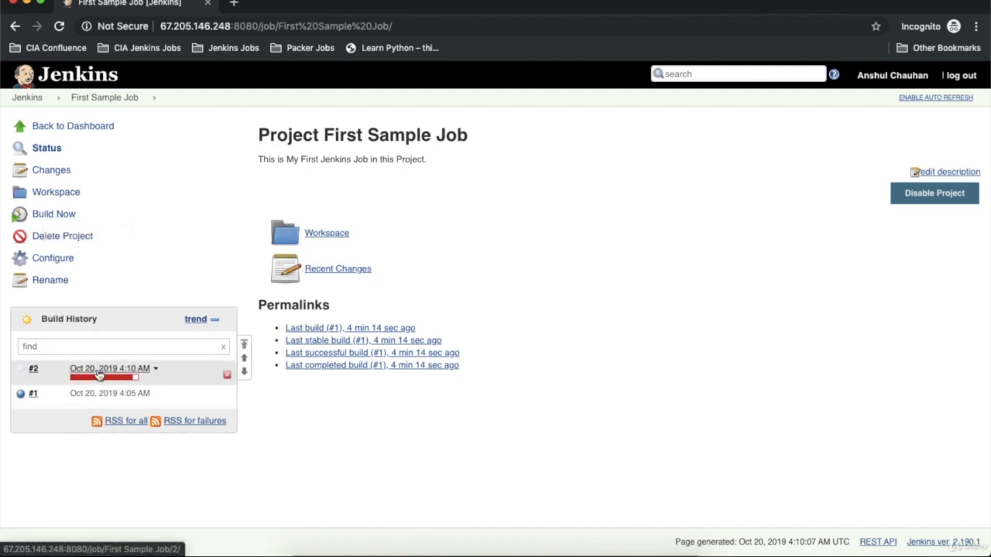
click(99, 373)
click(62, 193)
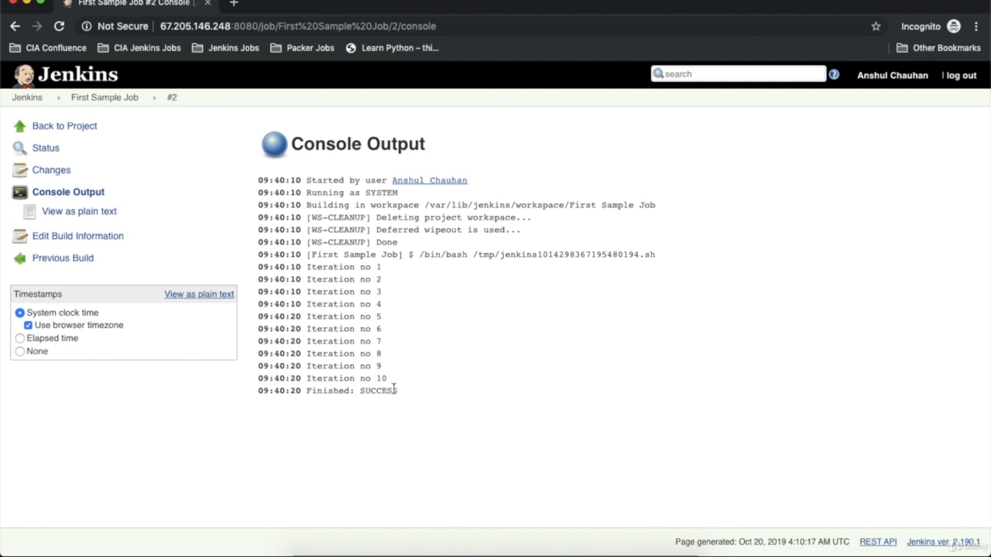
drag(261, 303, 305, 319)
click(261, 317)
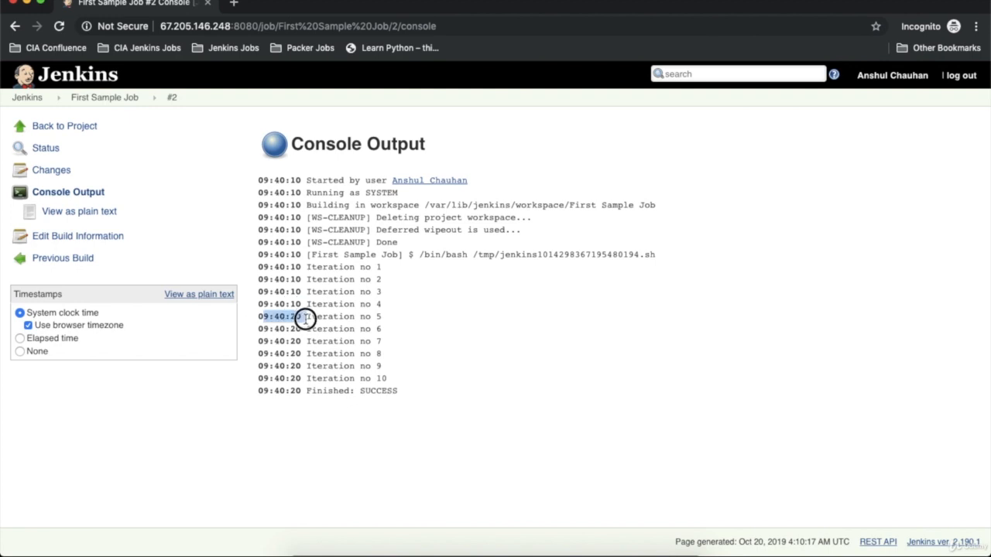
Reopen the job's configuration, set the sleep in the Execute shell script to 30, and save the job
click(121, 104)
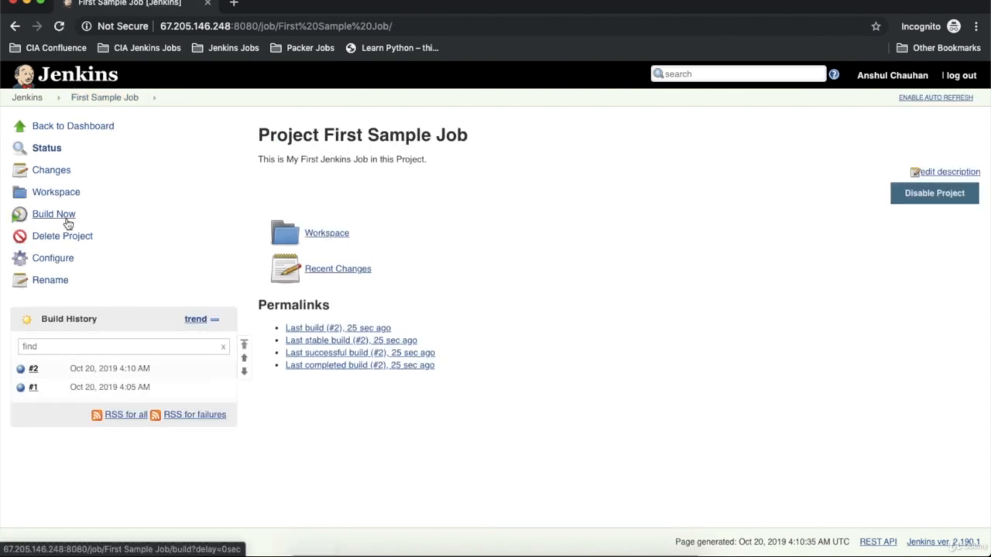
click(59, 260)
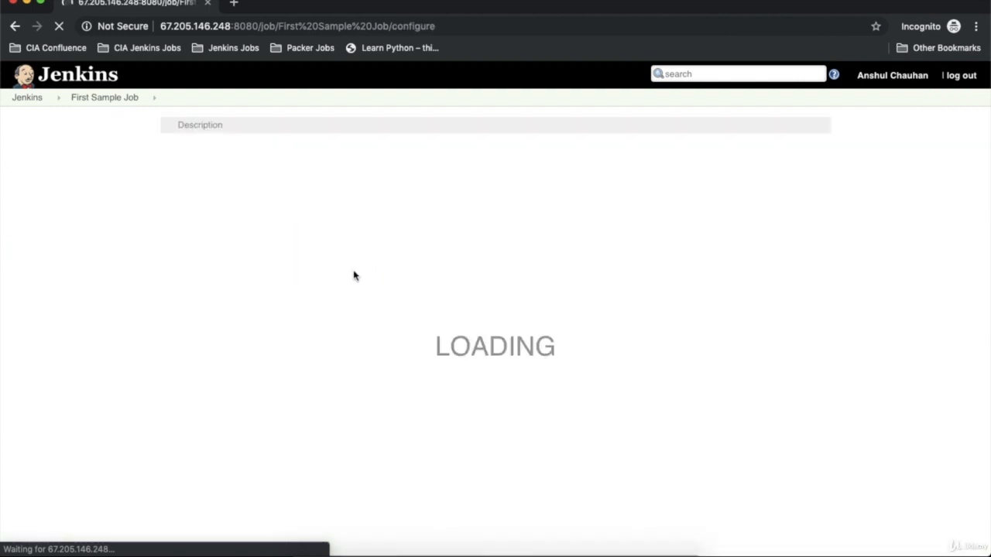
scroll(531, 350, down, 5)
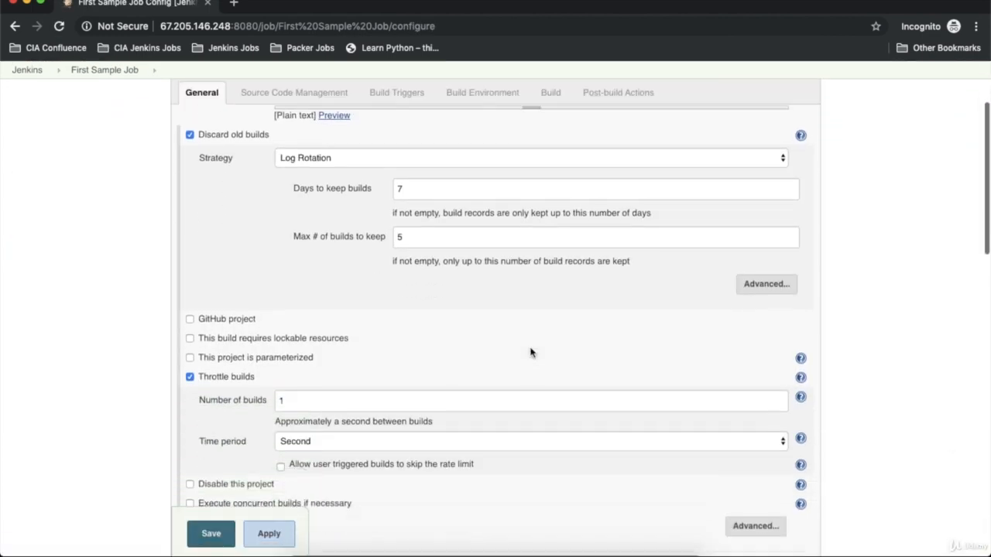
scroll(531, 352, down, 10)
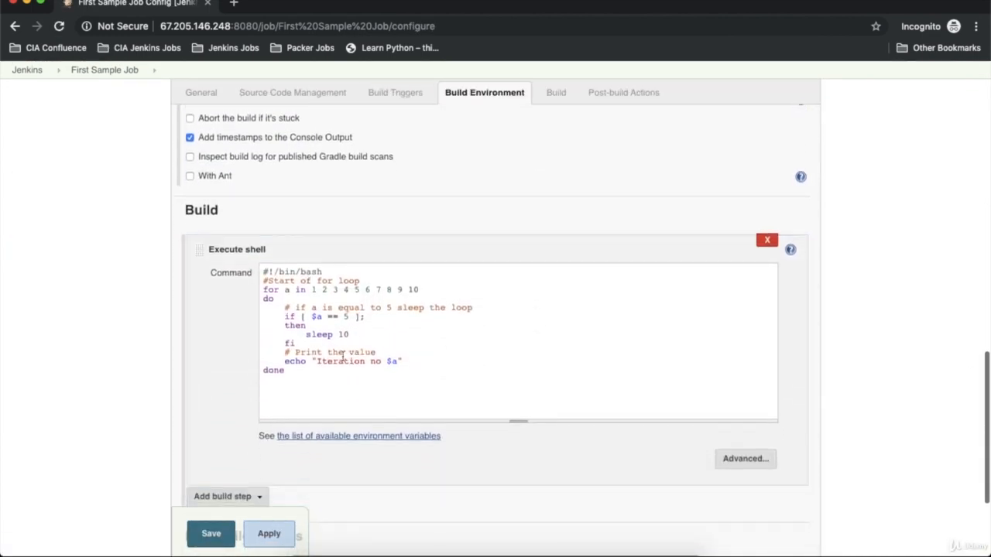
click(215, 536)
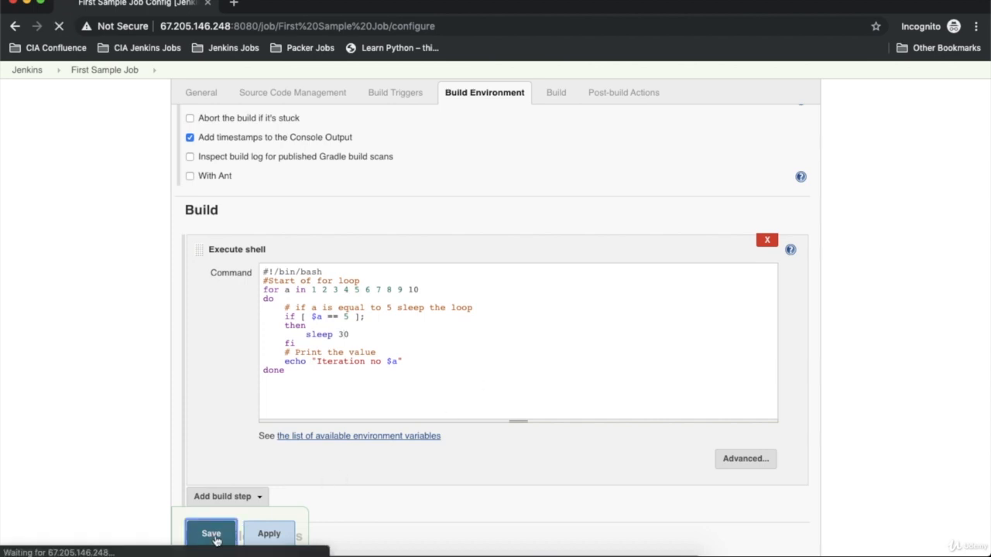
Start another build of First Sample Job and open the console output of build #3
click(56, 214)
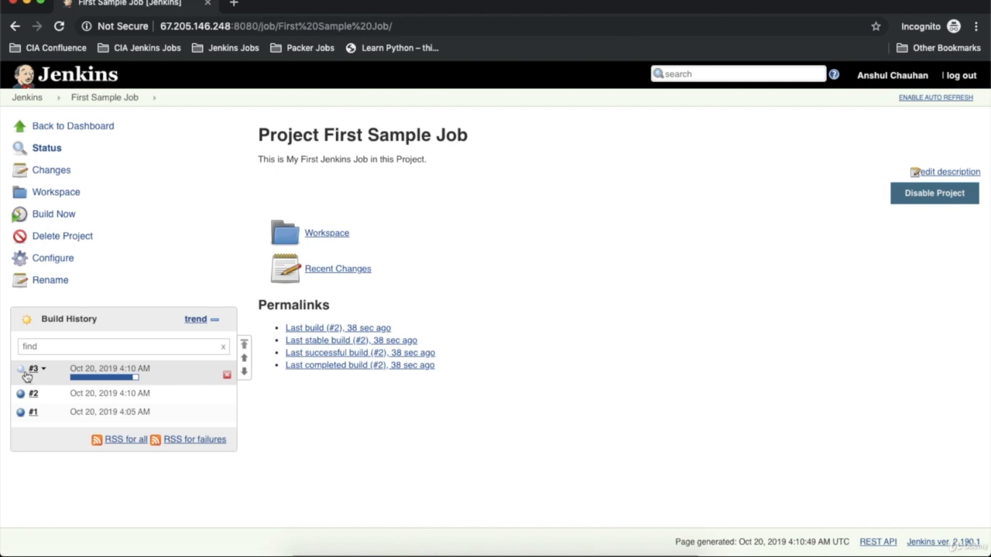
click(97, 370)
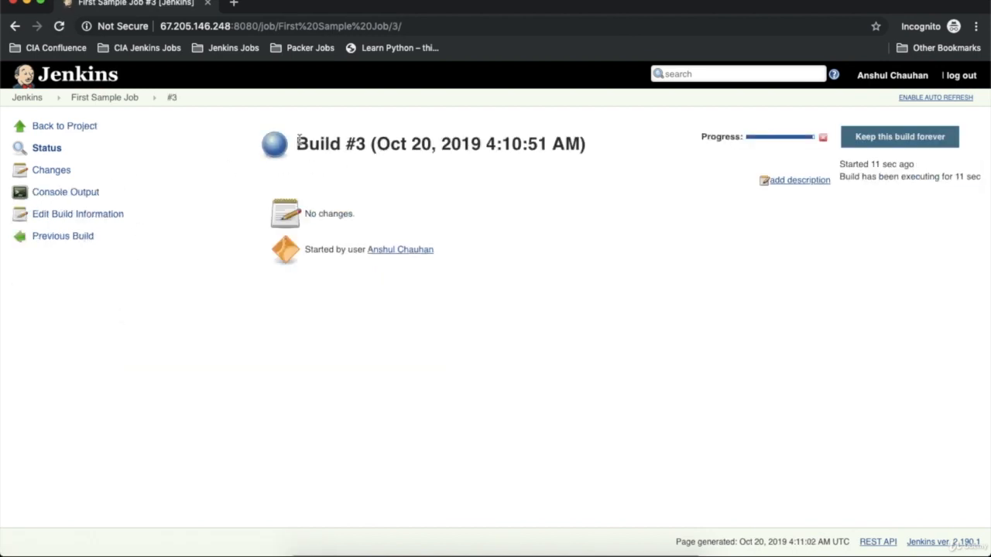
click(77, 195)
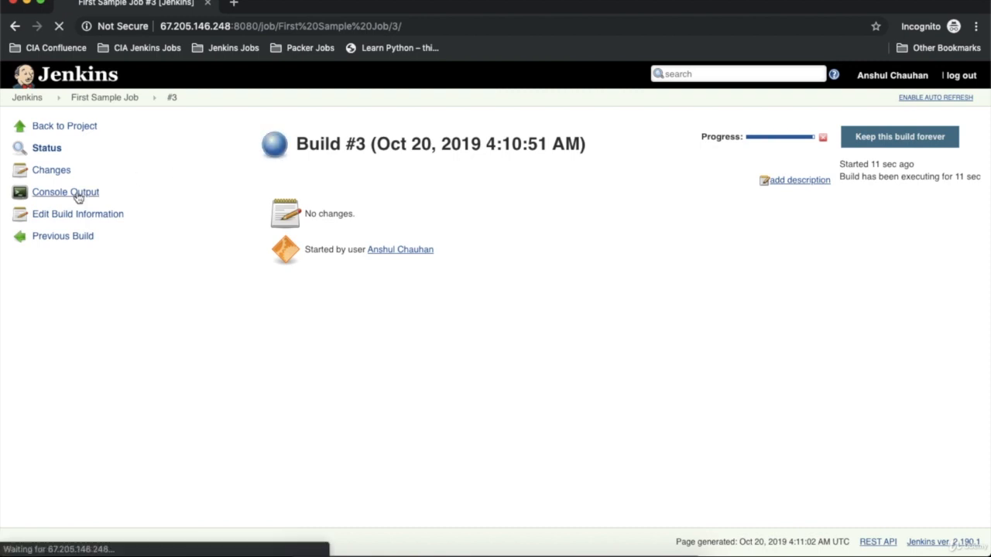